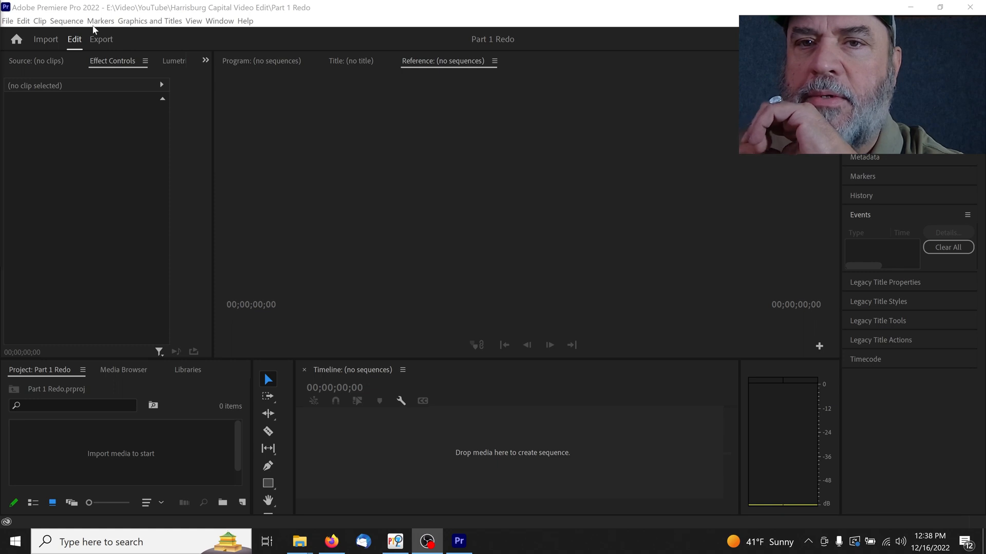
pyautogui.click(219, 21)
pyautogui.moveTo(221, 34)
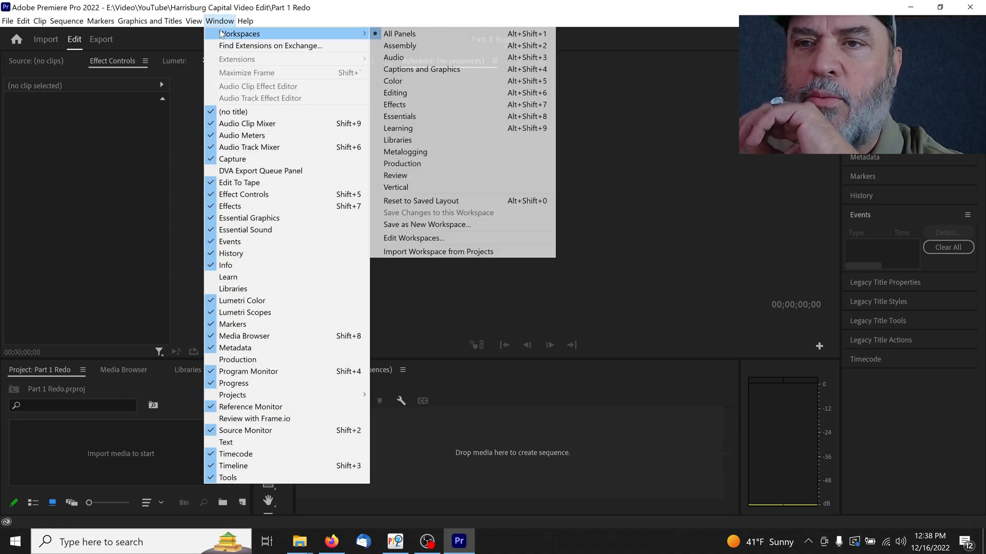
pyautogui.click(76, 116)
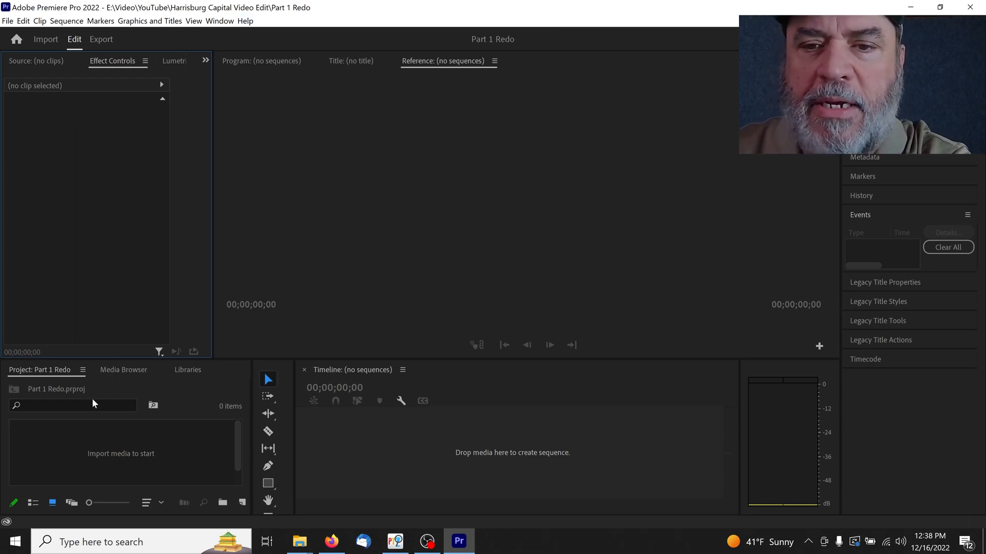
# Browse the E: drive in the Media Browser and open the YouTube folder inside the Video folder
pyautogui.click(132, 374)
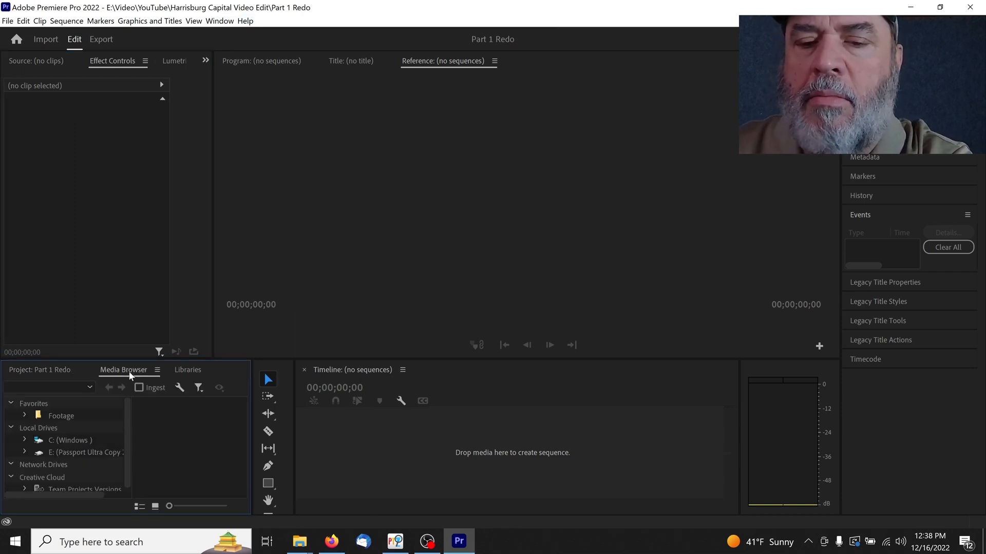
pyautogui.scroll(-1, 128, 441)
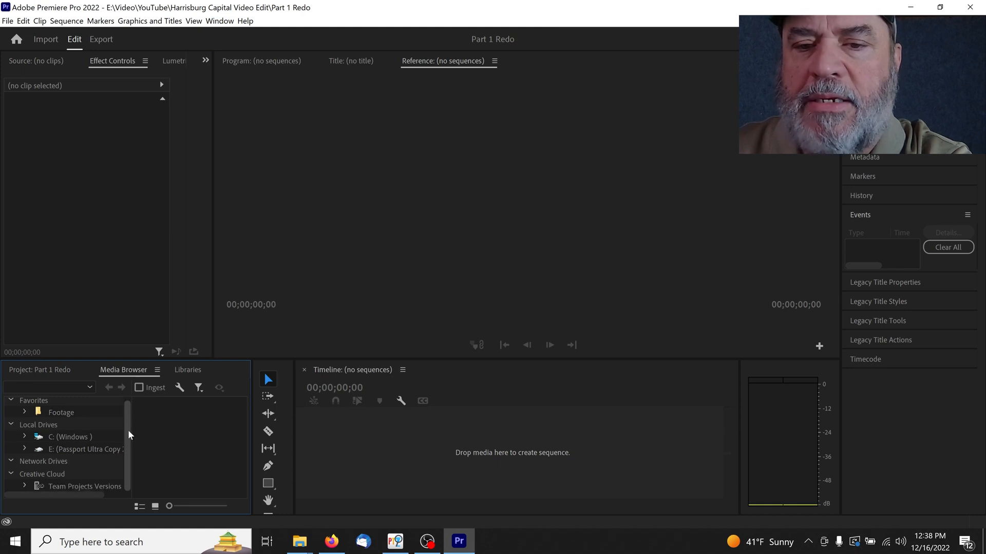
pyautogui.click(103, 455)
pyautogui.moveTo(243, 418); pyautogui.dragTo(243, 472)
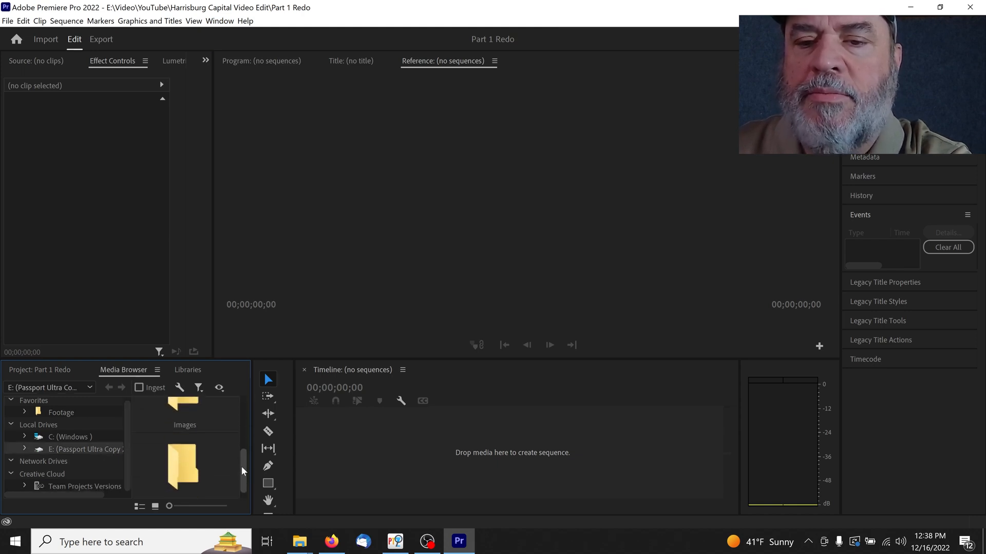
pyautogui.doubleClick(191, 461)
pyautogui.moveTo(246, 406); pyautogui.dragTo(247, 501)
pyautogui.doubleClick(183, 462)
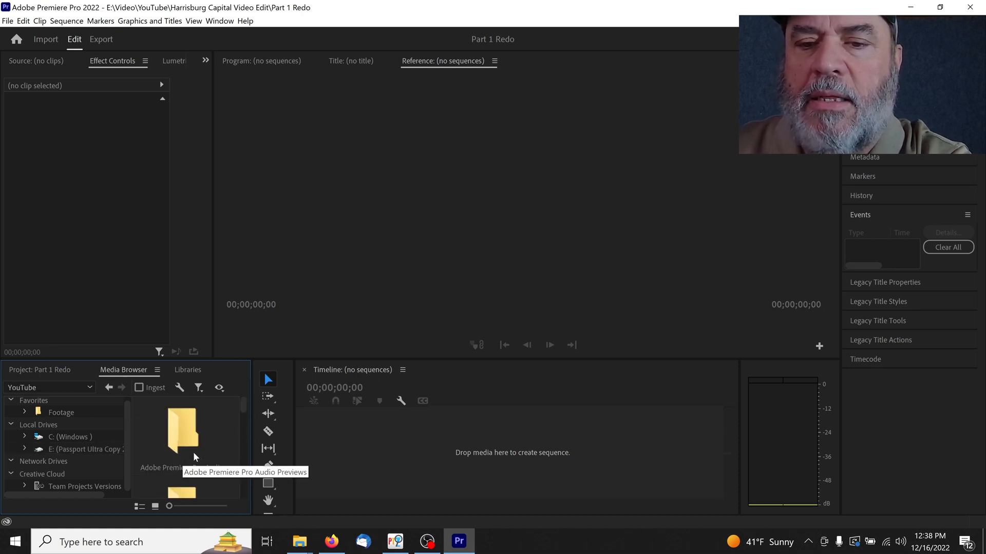
# Return to the E: drive's Video folder in the Media Browser and open the Harrisburg Capital footage folder
pyautogui.click(97, 450)
pyautogui.moveTo(245, 434); pyautogui.dragTo(246, 492)
pyautogui.doubleClick(180, 473)
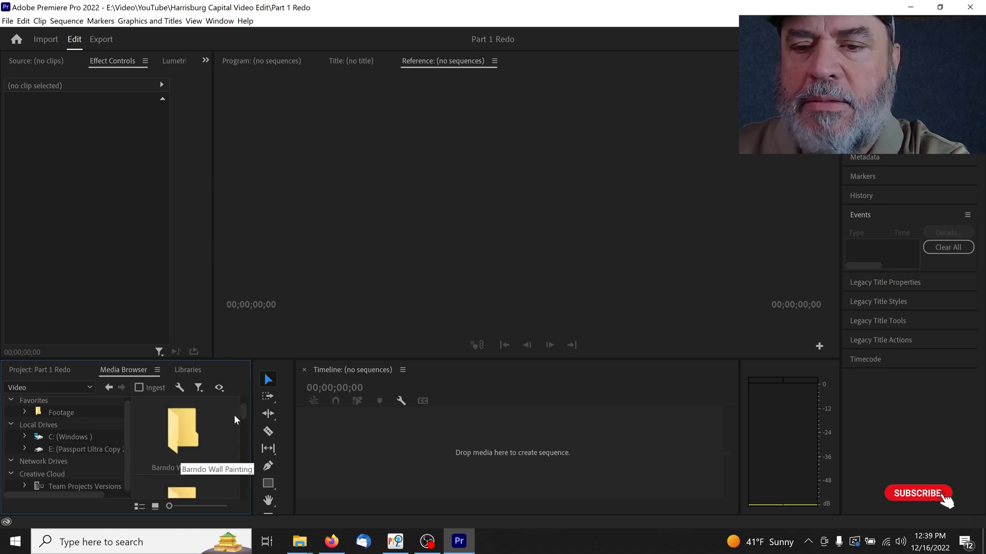
pyautogui.moveTo(243, 411); pyautogui.dragTo(246, 431)
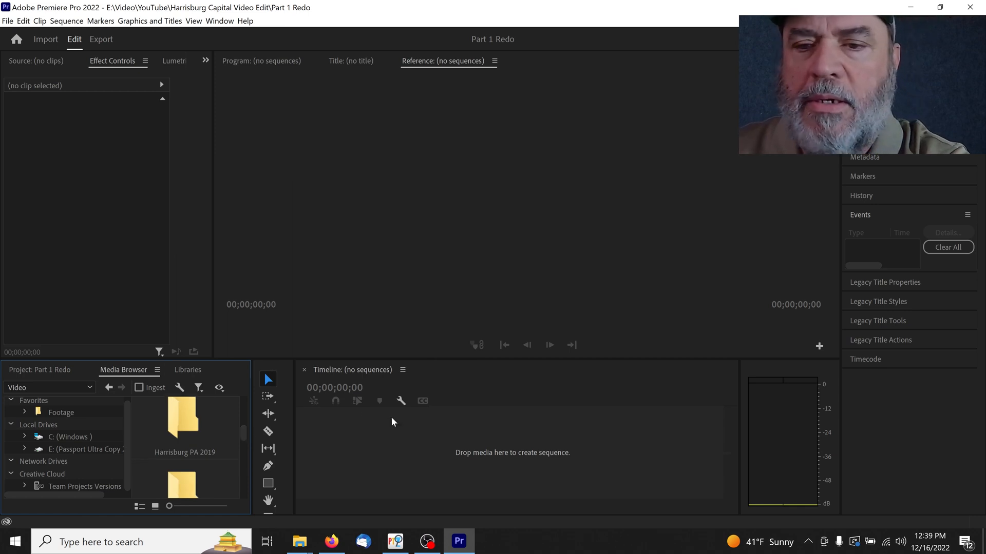
pyautogui.scroll(-3, 244, 490)
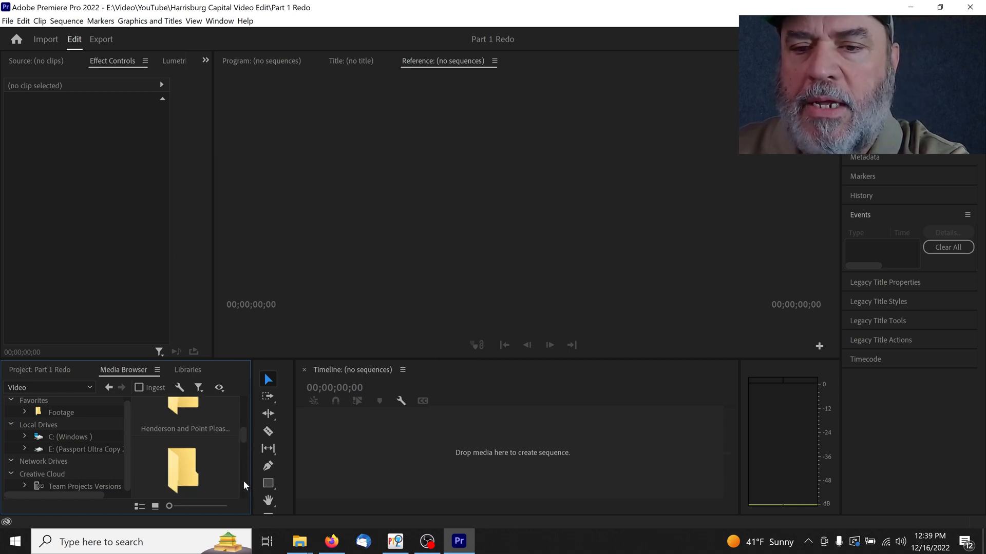
pyautogui.scroll(3, 247, 410)
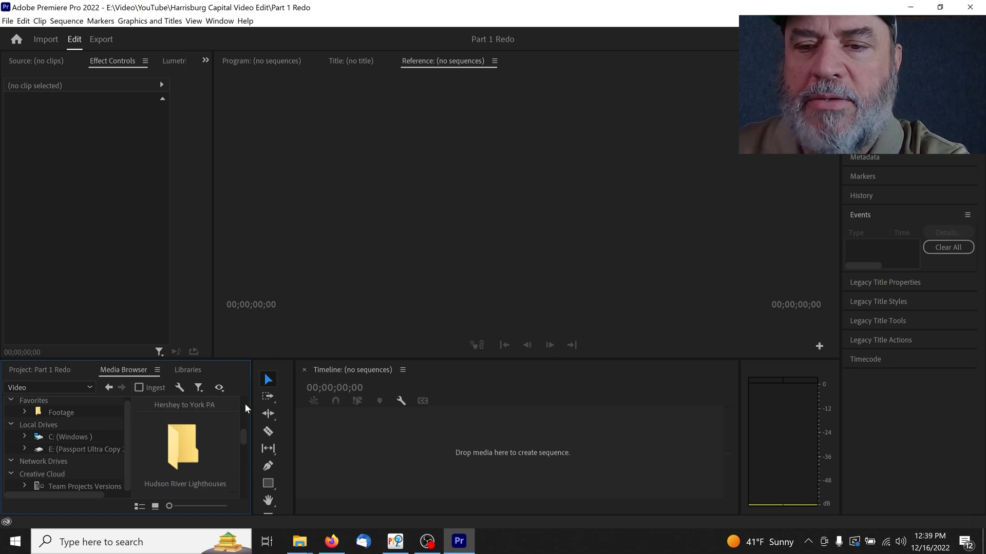
pyautogui.scroll(3, 245, 409)
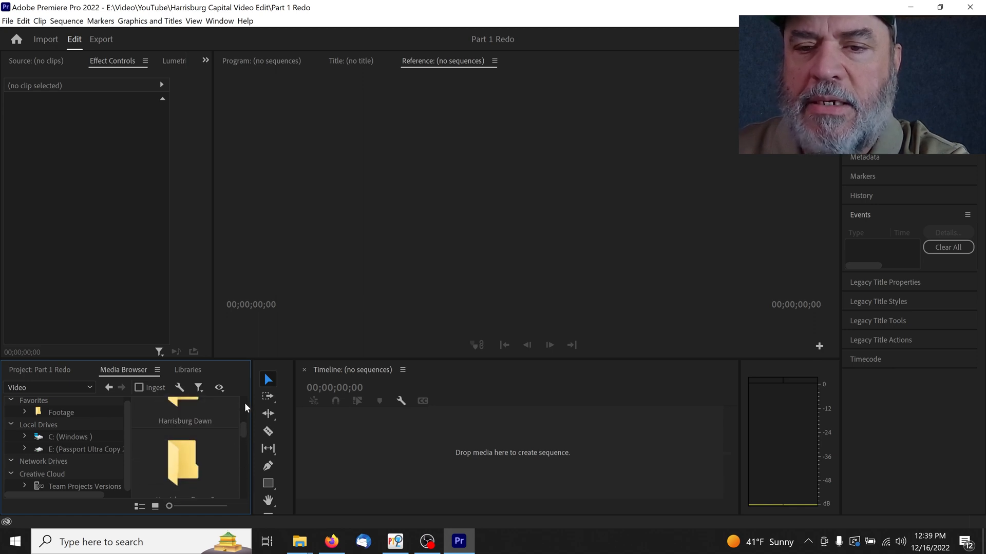
pyautogui.doubleClick(195, 415)
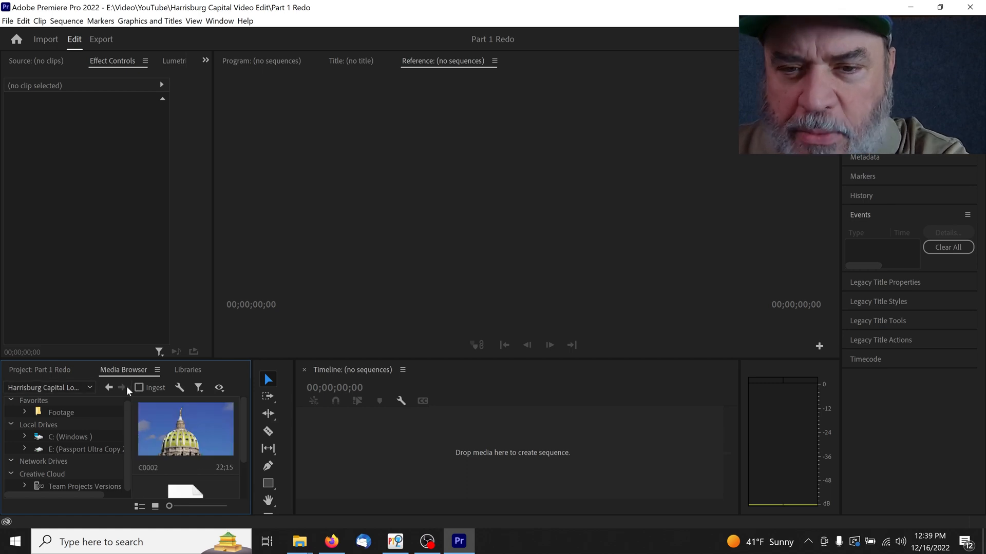
# Go back to the YouTube folder, then place DJI_0541.MOV from File Explorer into the empty timeline as a new sequence
pyautogui.click(109, 388)
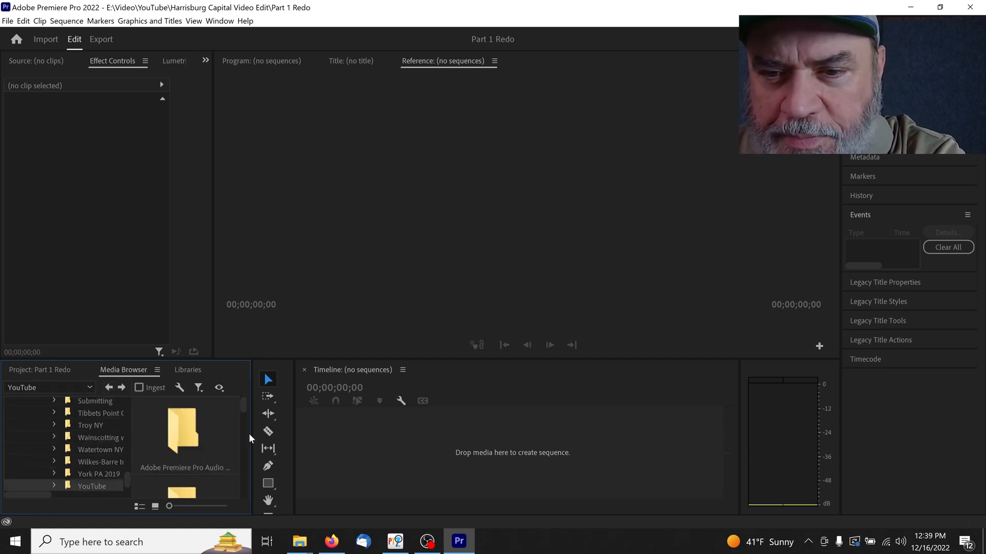
pyautogui.scroll(-1, 243, 416)
pyautogui.moveTo(243, 416); pyautogui.dragTo(241, 464)
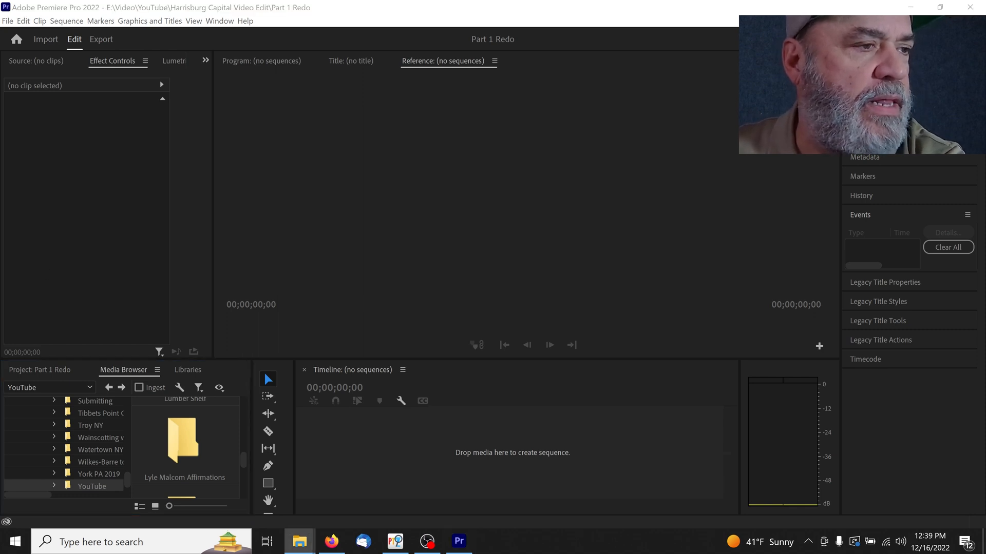
pyautogui.moveTo(600, 350); pyautogui.dragTo(476, 445)
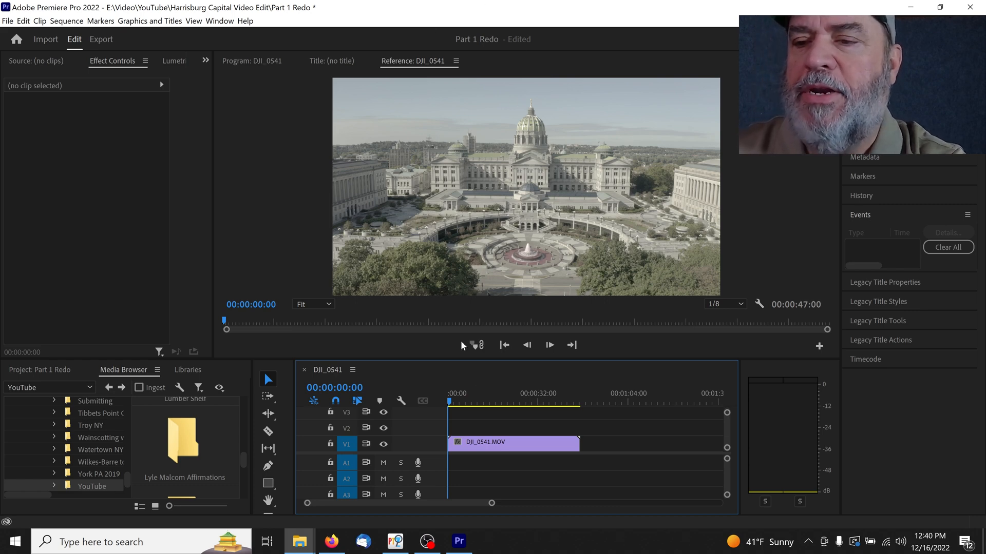
# Set the speed of the DJI_0541.MOV clip on V1 to 200% with Speed/Duration
pyautogui.click(551, 448)
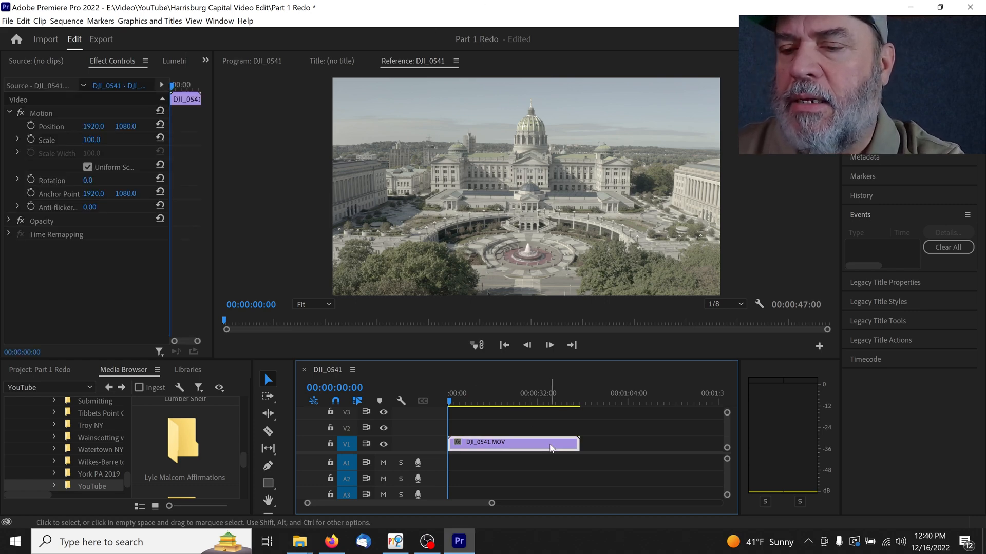
pyautogui.rightClick(550, 448)
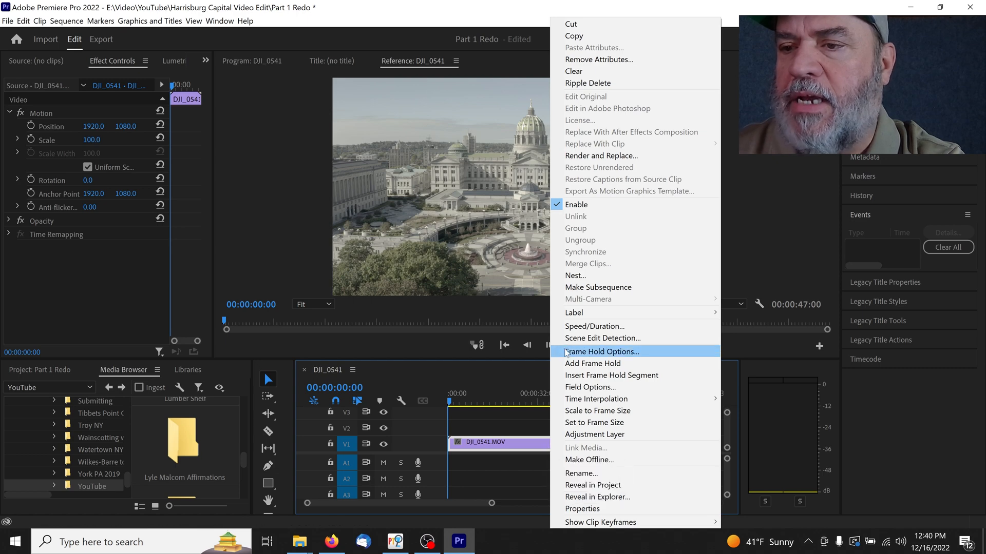
pyautogui.click(570, 326)
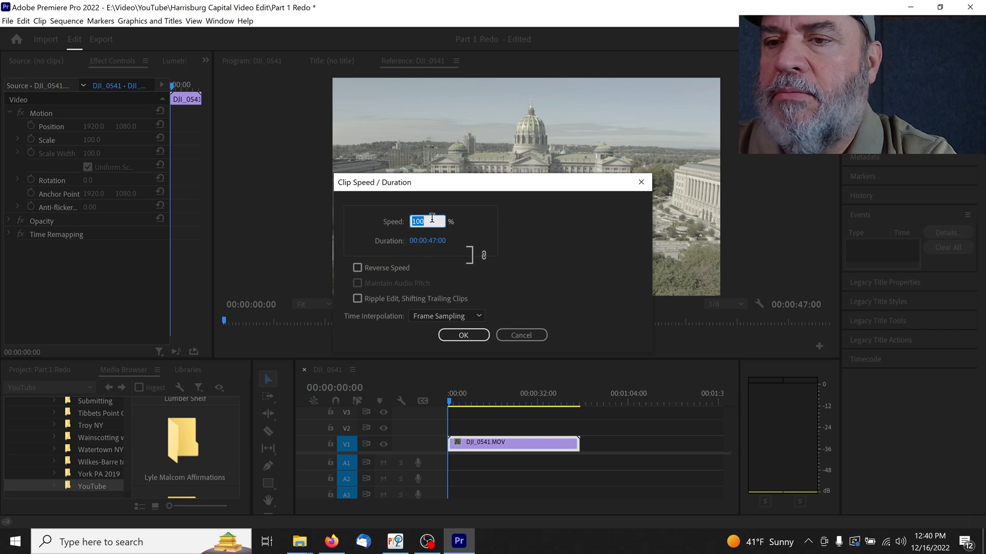
pyautogui.write('150')
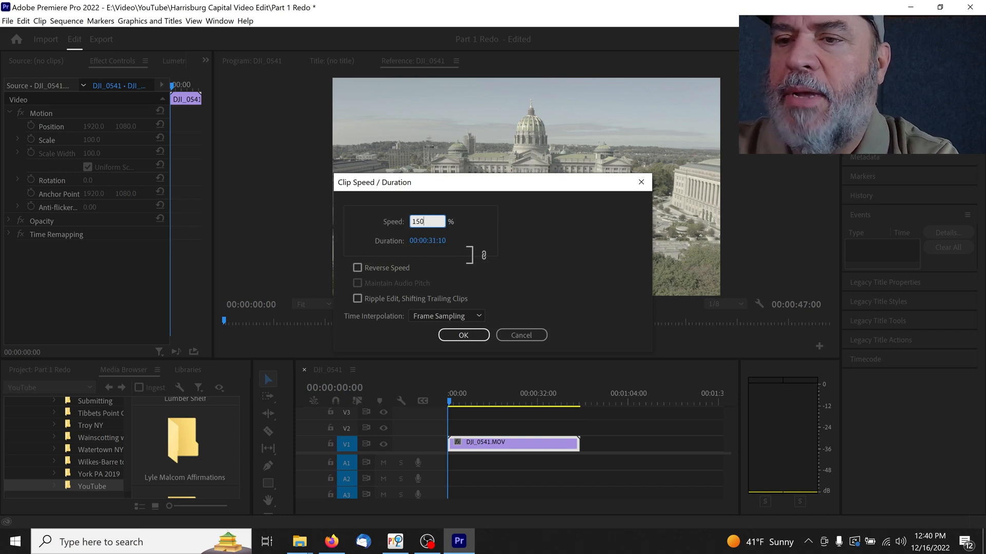
pyautogui.press('BackSpace')
pyautogui.press('BackSpace')
pyautogui.press('BackSpace')
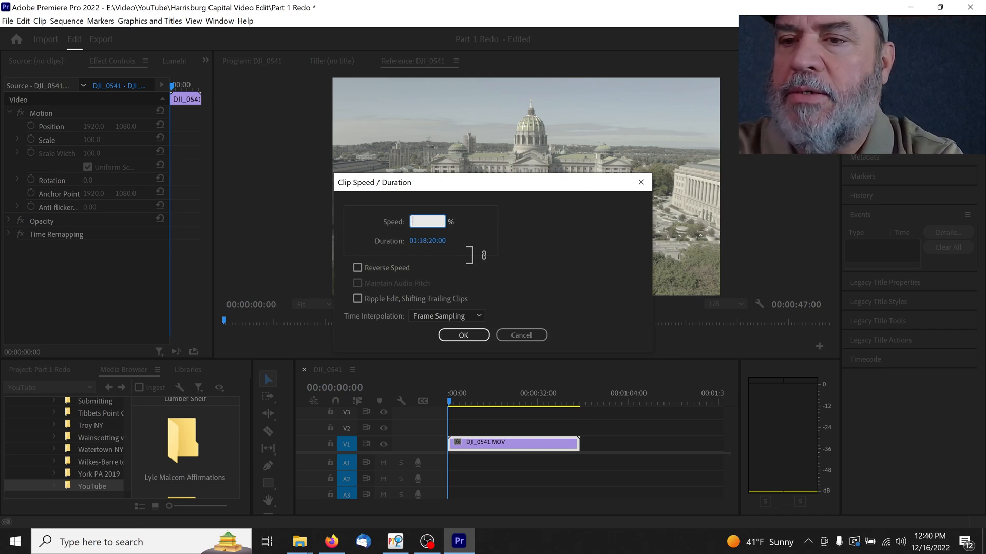
pyautogui.write('200')
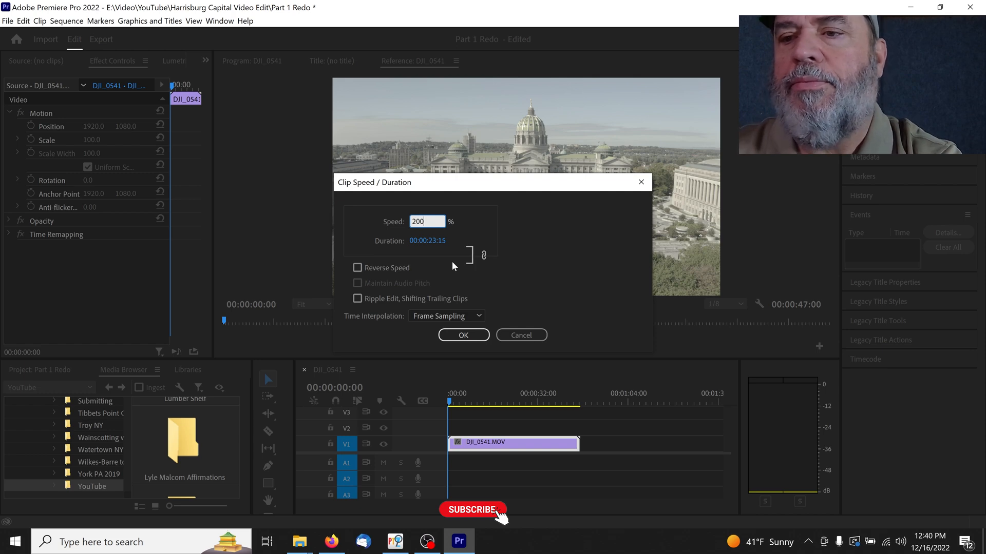
pyautogui.click(463, 335)
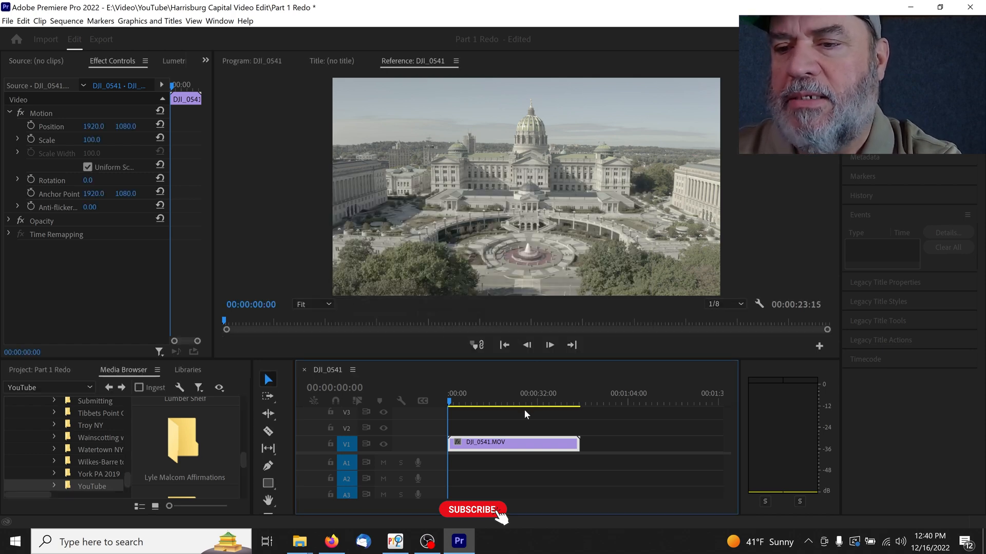
# Apply the Lumetri Color effect from the Color Correction video effects to the DJI_0541.MOV clip
pyautogui.moveTo(512, 442); pyautogui.dragTo(561, 441)
pyautogui.moveTo(492, 504); pyautogui.dragTo(421, 504)
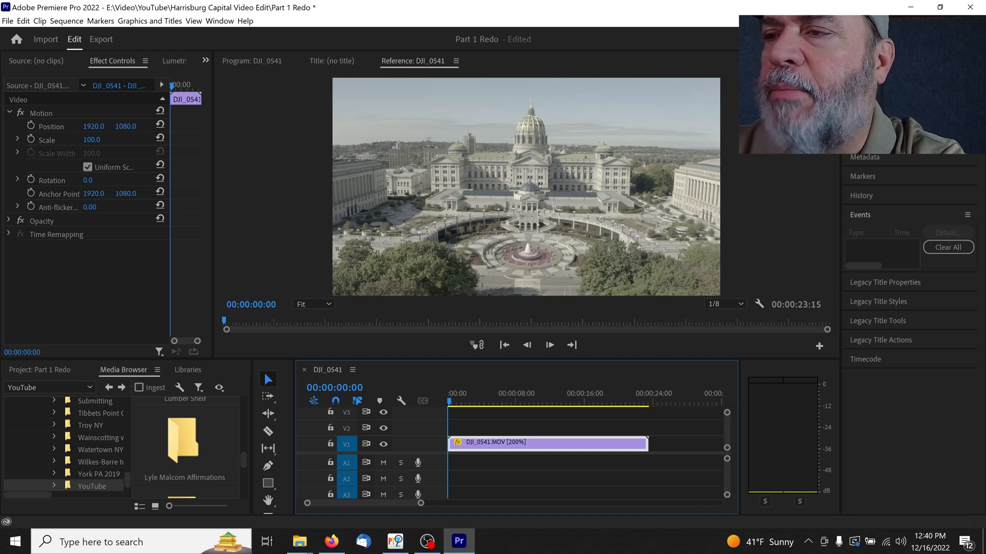
pyautogui.hotkey('shift', '7')
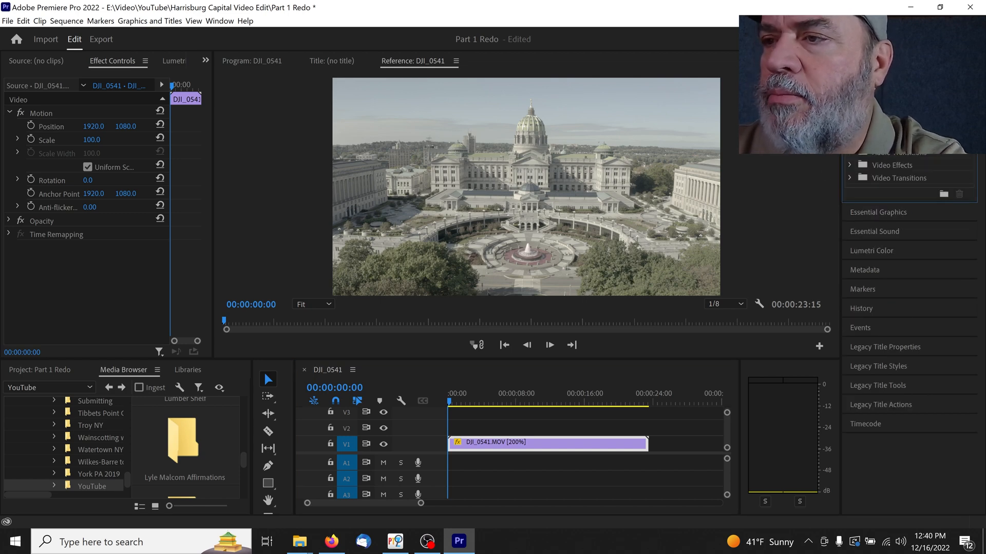
pyautogui.click(848, 164)
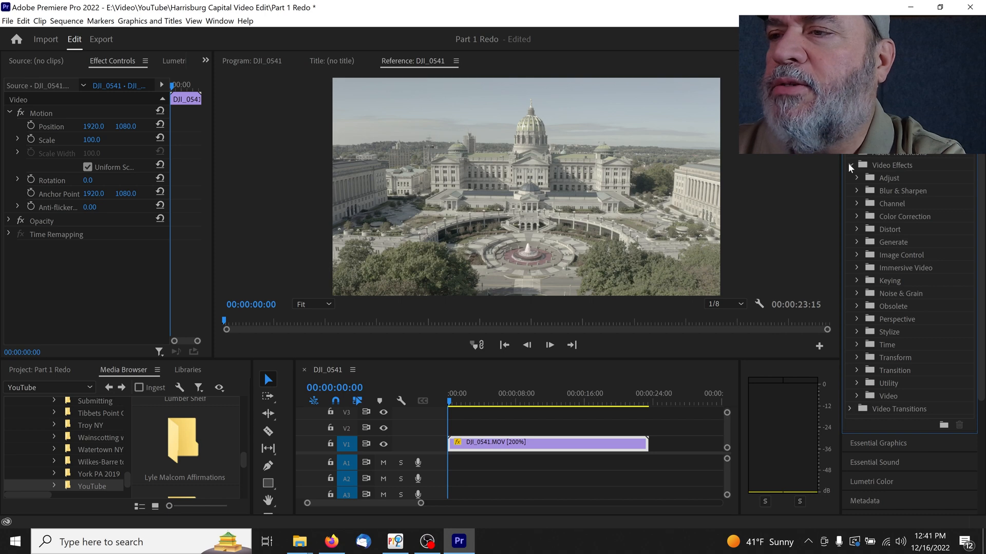
pyautogui.click(856, 217)
pyautogui.moveTo(906, 271); pyautogui.dragTo(701, 316)
pyautogui.moveTo(582, 405); pyautogui.dragTo(528, 441)
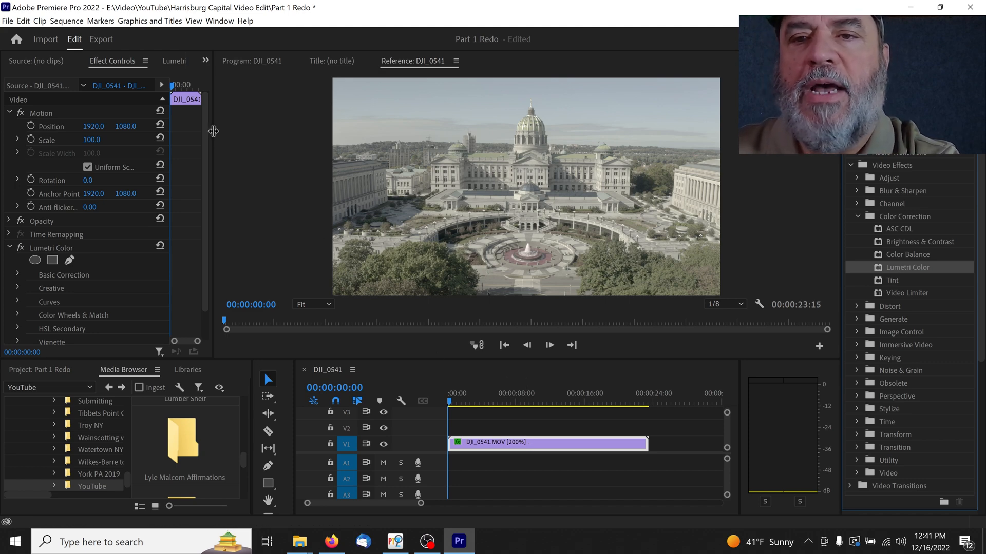
# Widen the Effect Controls area and set the clip's Anti-flicker Filter to 1
pyautogui.moveTo(214, 135); pyautogui.dragTo(297, 134)
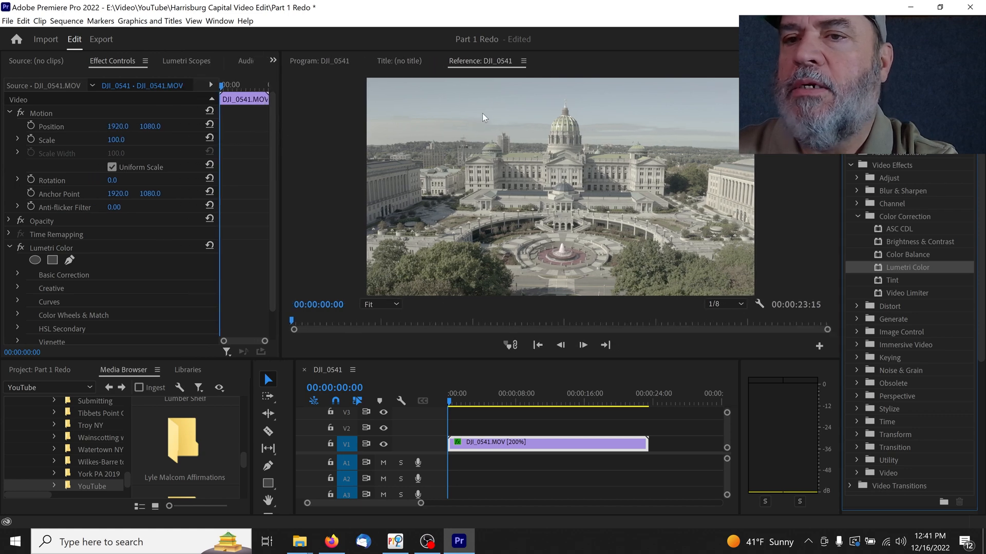
pyautogui.moveTo(279, 124); pyautogui.dragTo(296, 125)
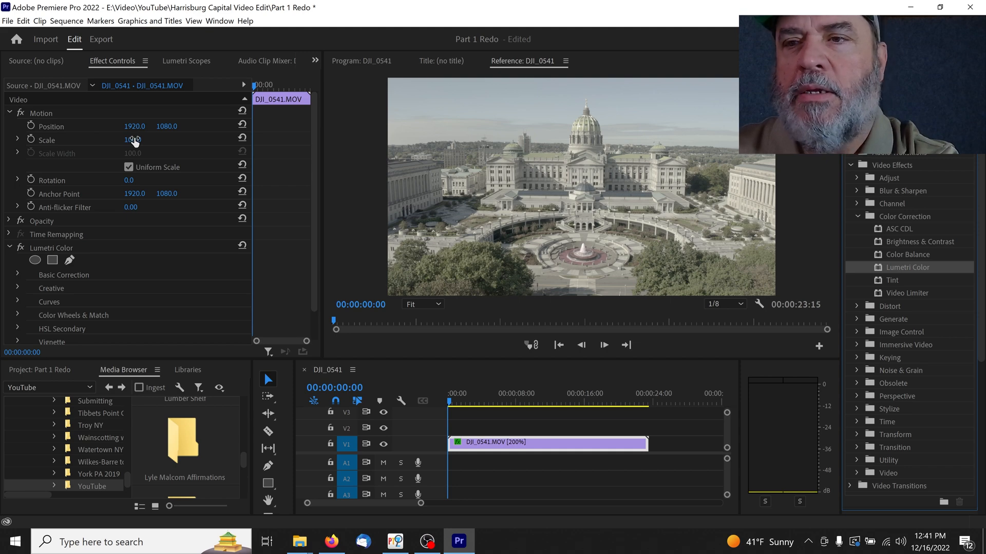
pyautogui.click(130, 207)
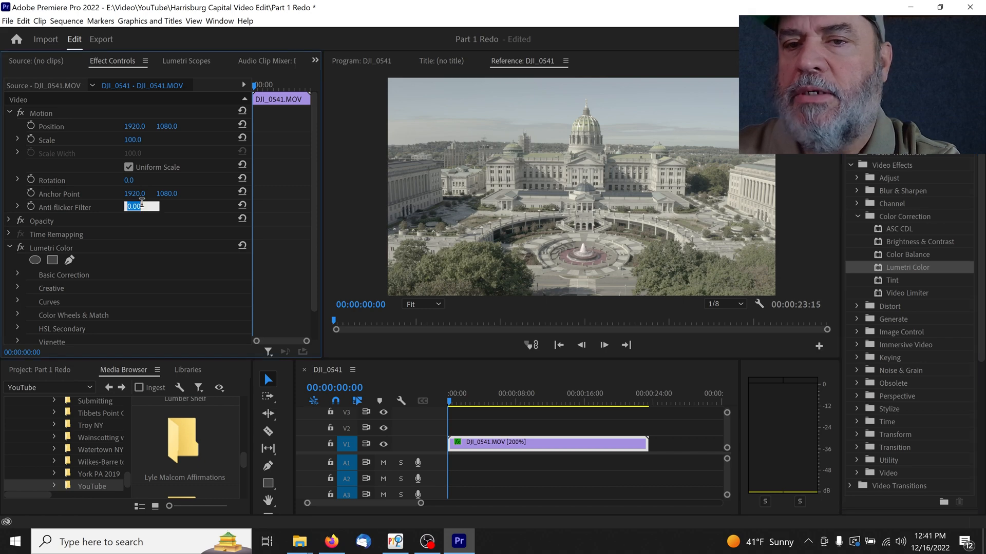
pyautogui.write('1')
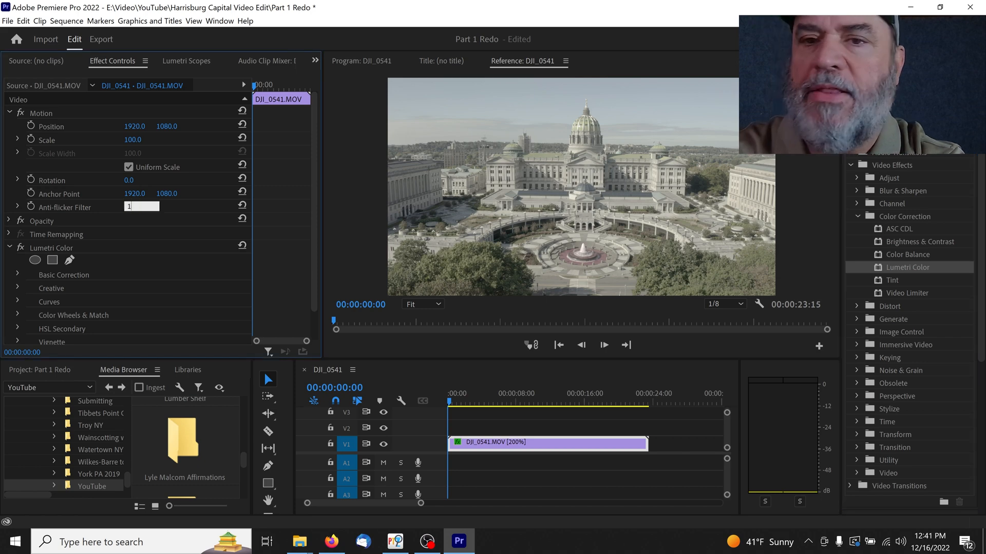
pyautogui.click(147, 221)
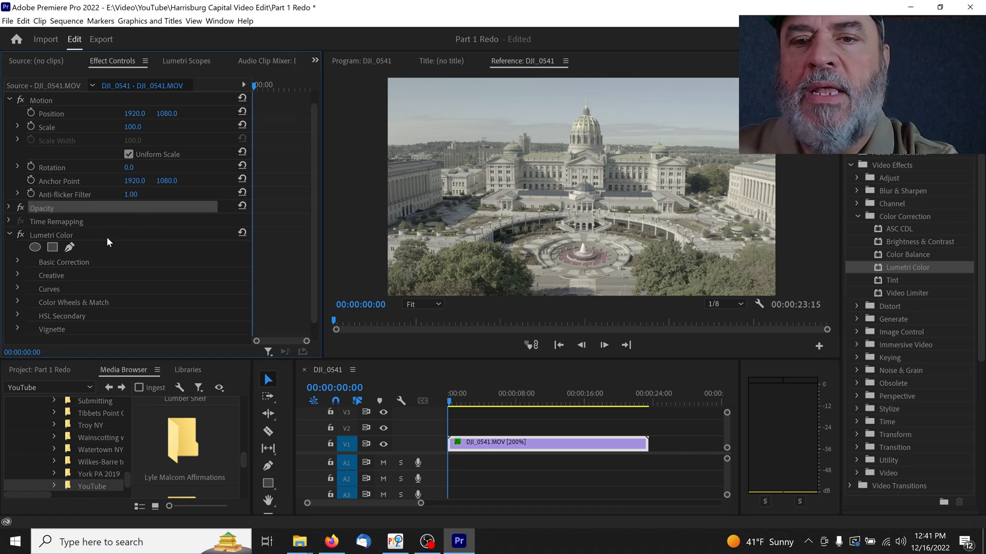
# Expand Lumetri Color's Basic Correction settings and start browsing for a custom Input LUT
pyautogui.scroll(-2, 107, 236)
pyautogui.click(19, 242)
pyautogui.scroll(-5, 140, 221)
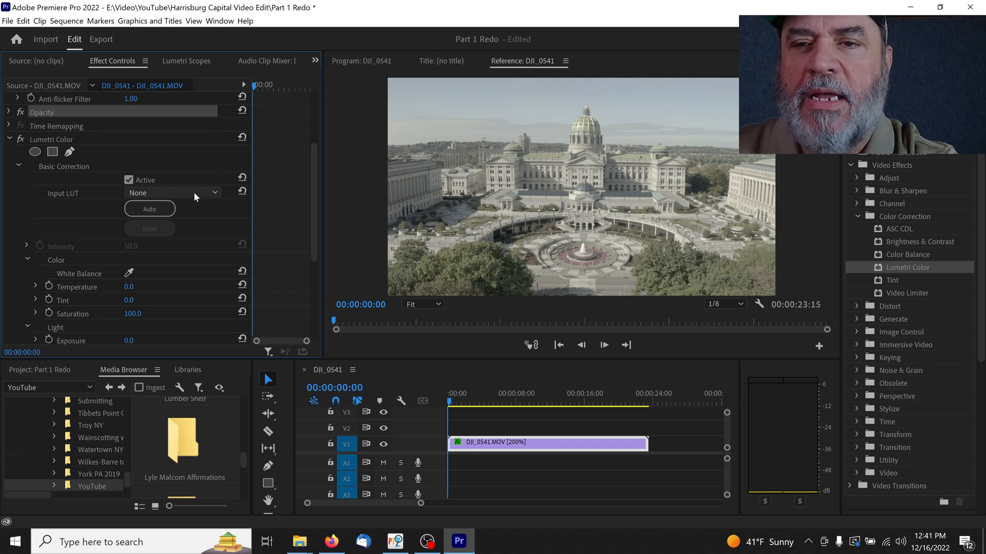
pyautogui.click(210, 193)
pyautogui.click(171, 234)
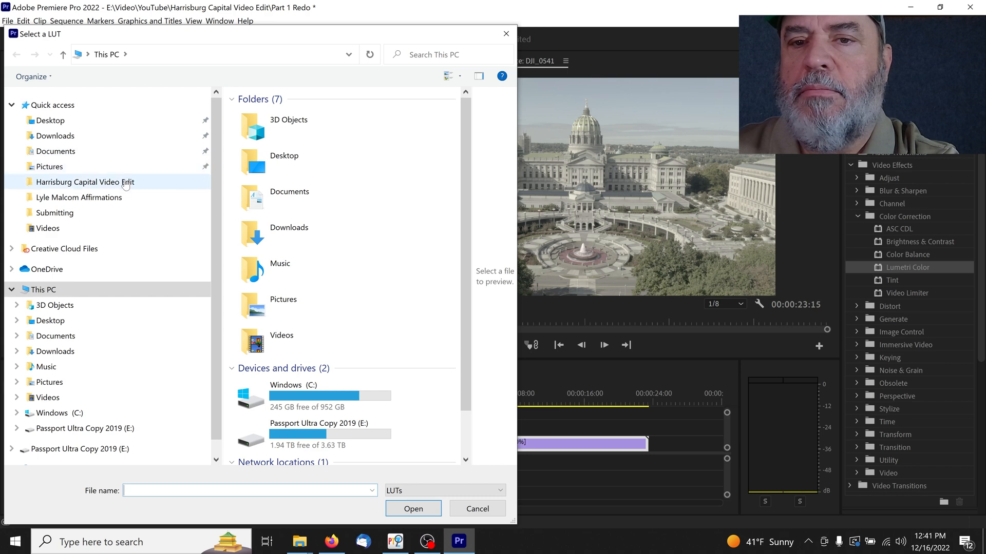
# Look through the Video folder on the Passport Ultra Copy 2019 (E:) drive for the LUT file
pyautogui.click(95, 434)
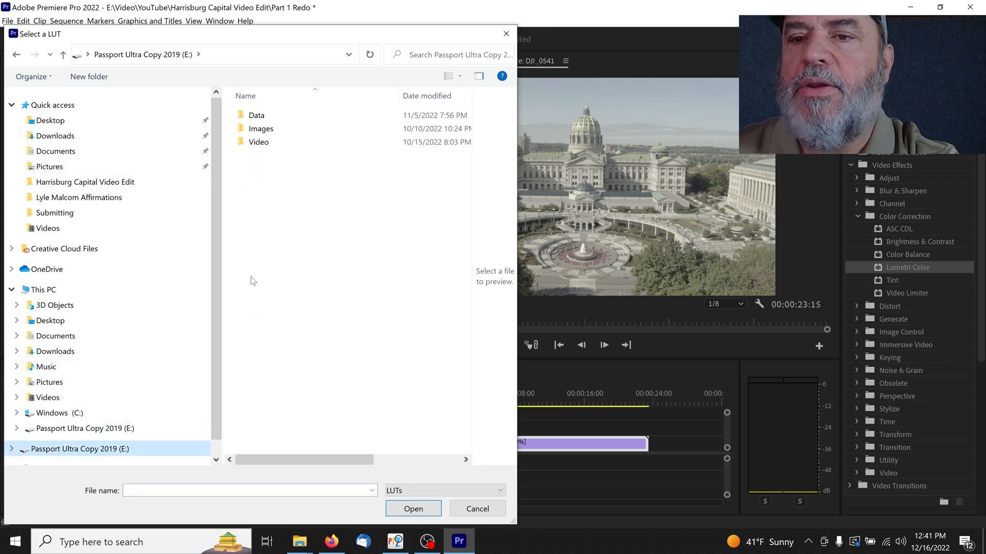
pyautogui.doubleClick(292, 140)
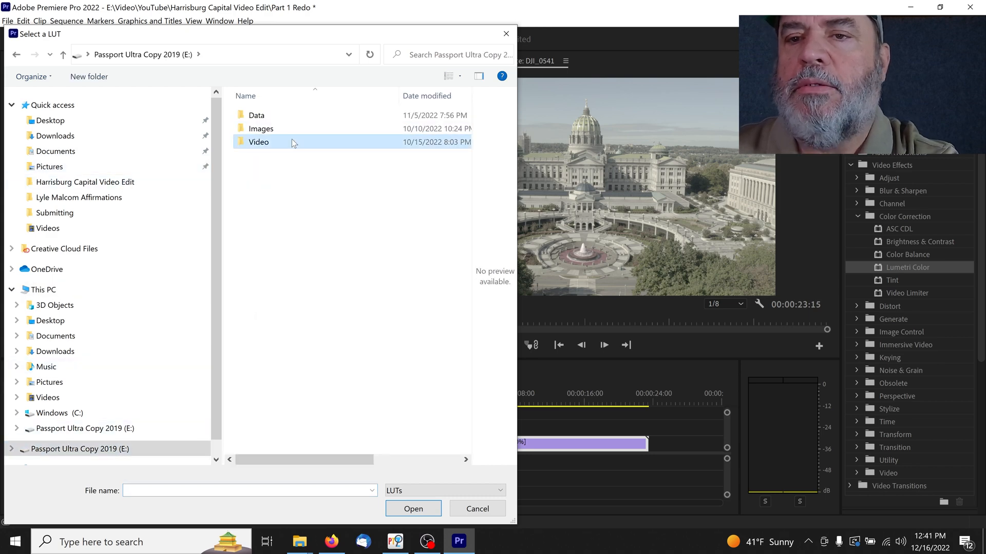
pyautogui.scroll(-15, 302, 163)
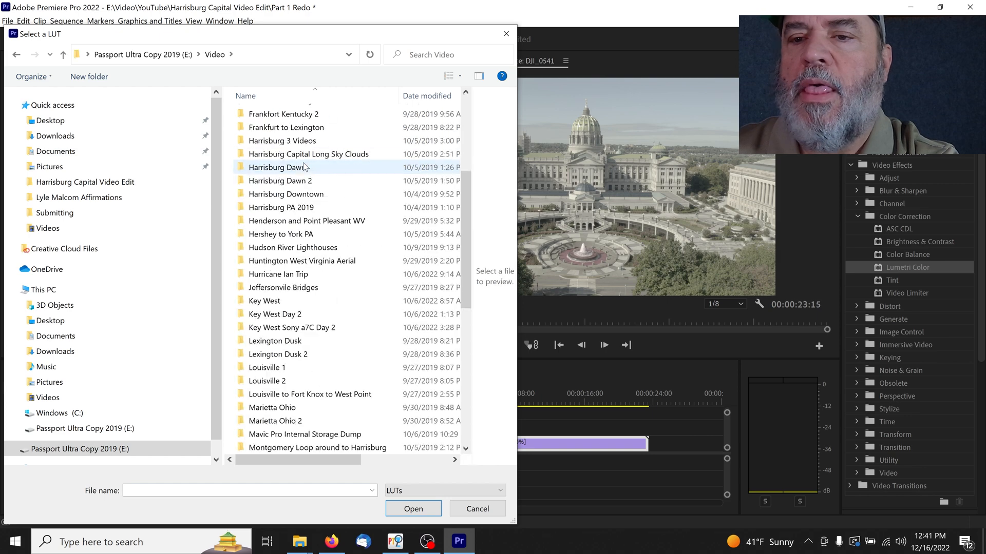
pyautogui.scroll(12, 303, 166)
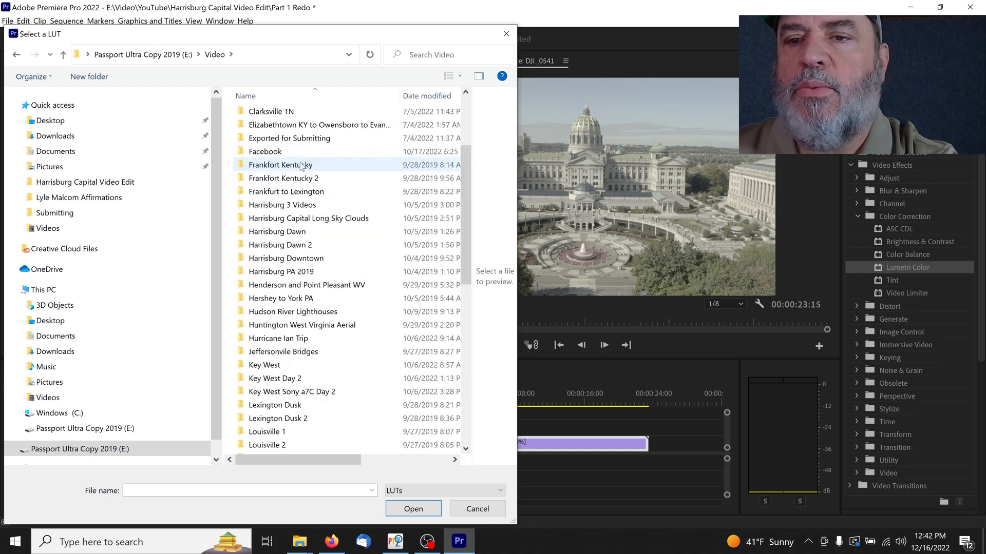
pyautogui.scroll(3, 301, 166)
pyautogui.scroll(-5, 301, 166)
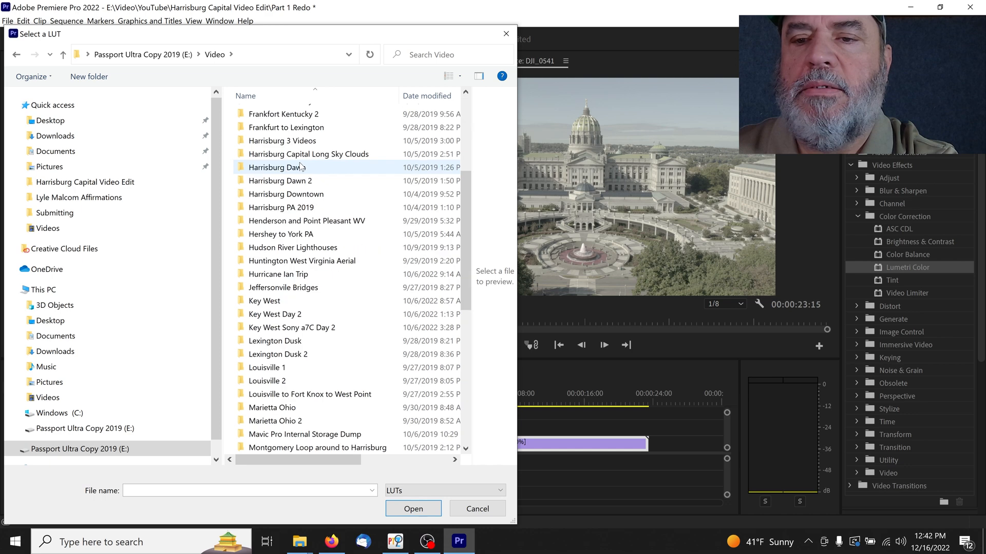
pyautogui.scroll(-3, 301, 165)
pyautogui.scroll(6, 288, 167)
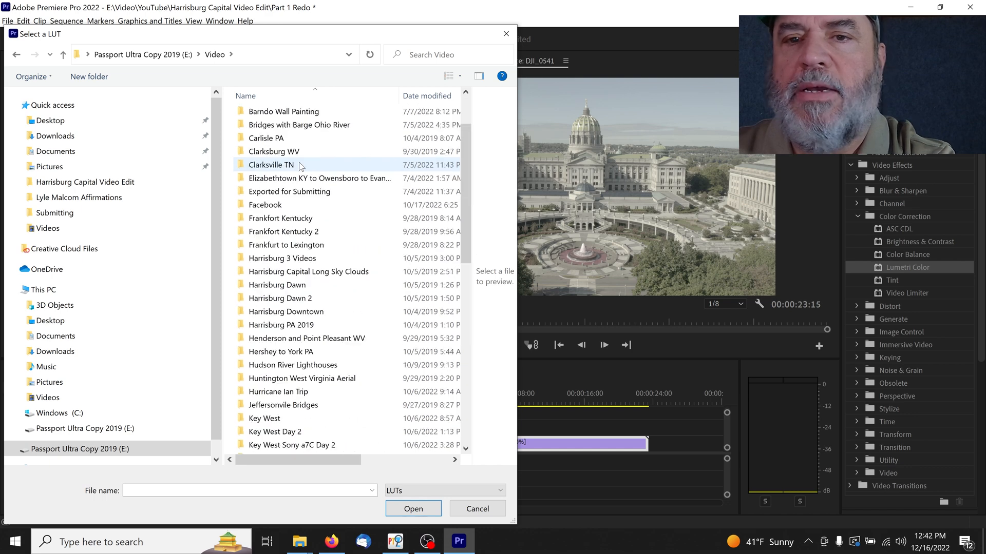
# Load DLog-M+to+Rec709.cube from the Downloads folder as the clip's Input LUT
pyautogui.click(111, 138)
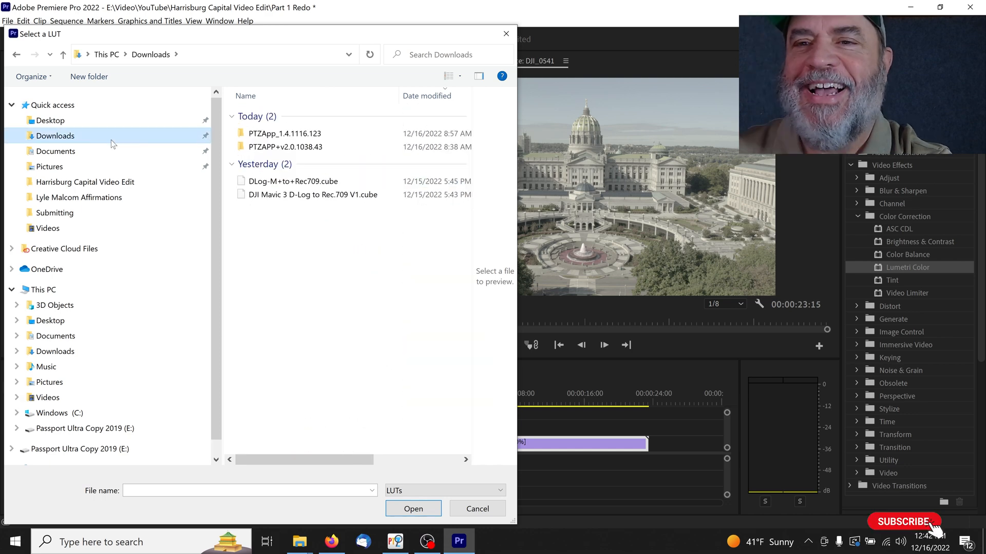
pyautogui.click(285, 183)
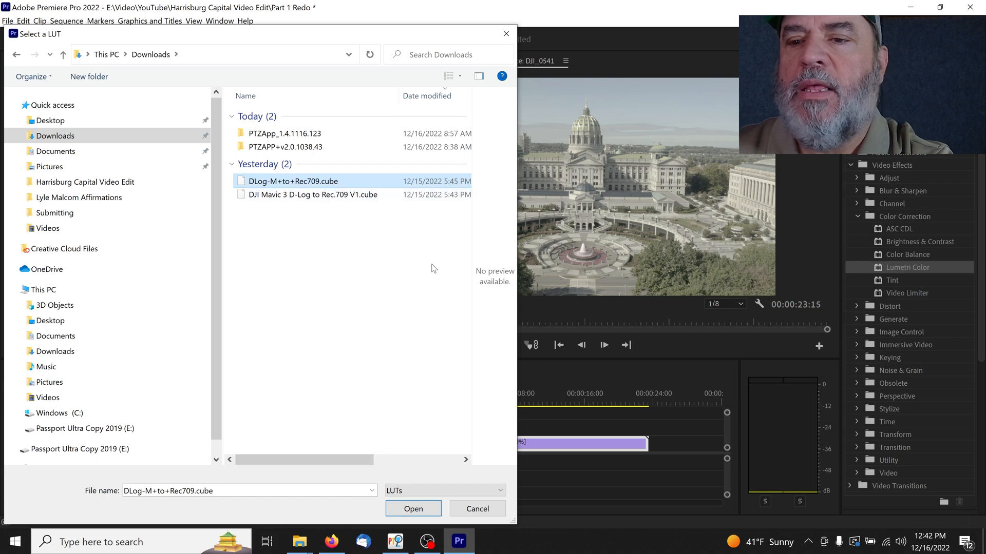
pyautogui.click(410, 507)
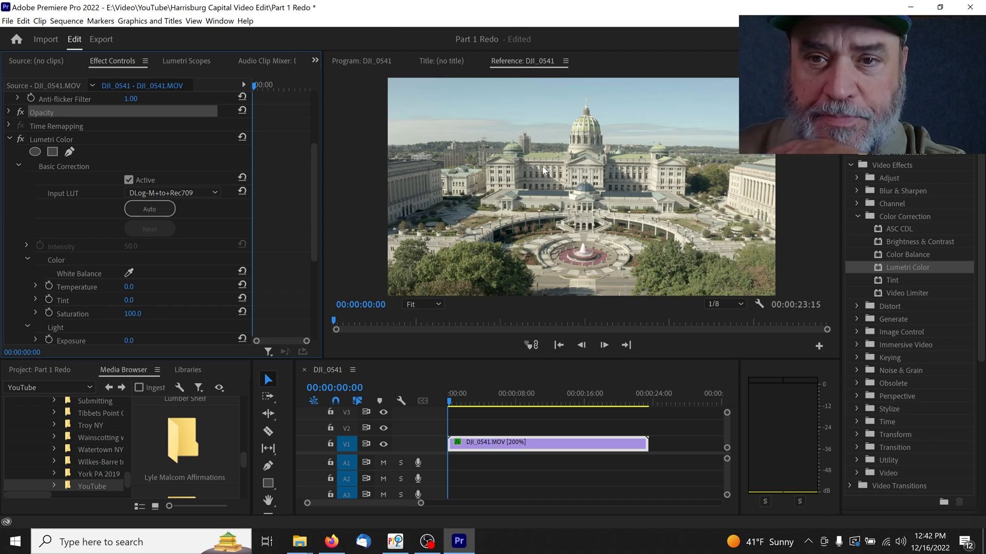
# Sample the white balance near the plaza fountain with the eyedropper, and set Temperature to 10 and Tint to 8
pyautogui.click(128, 274)
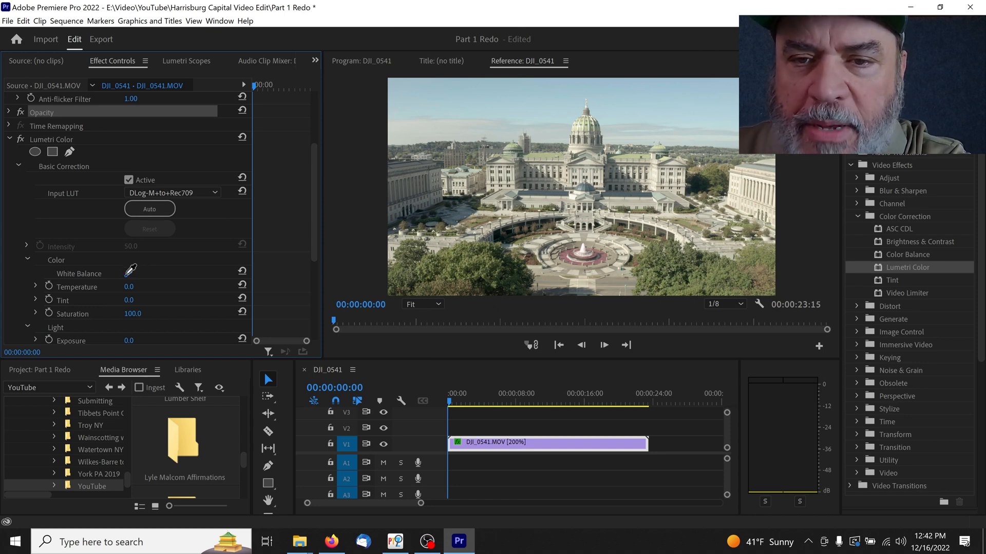
pyautogui.click(590, 244)
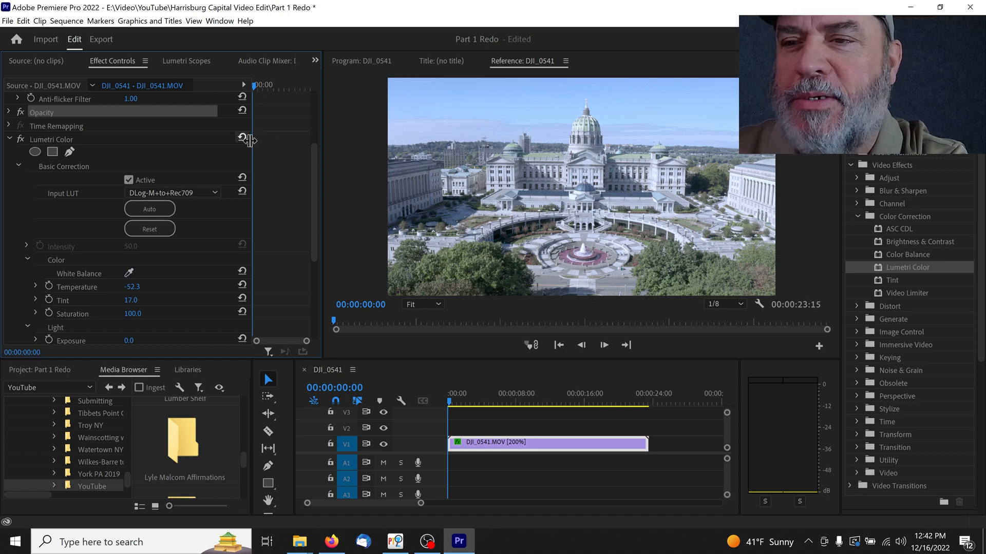
pyautogui.click(136, 287)
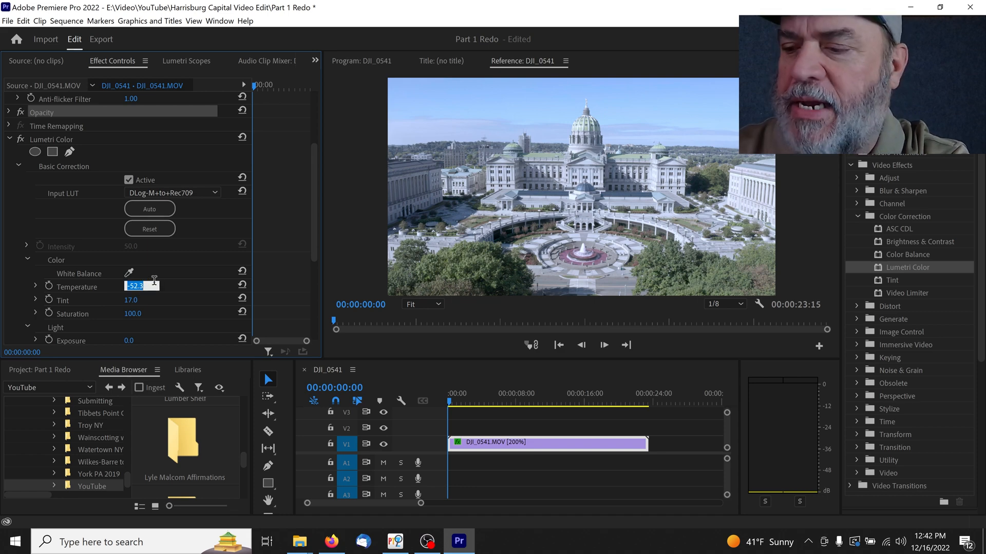
pyautogui.write('10')
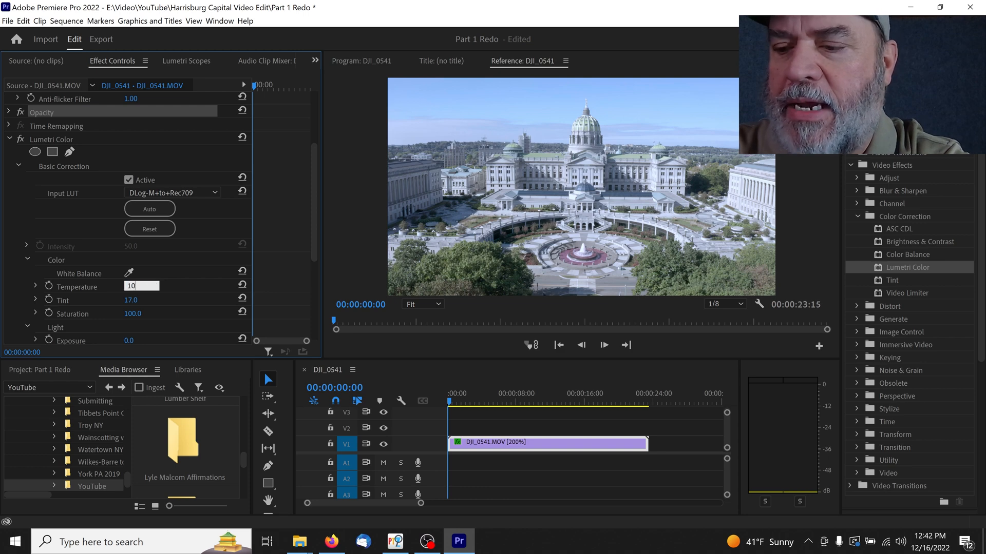
pyautogui.press('Return')
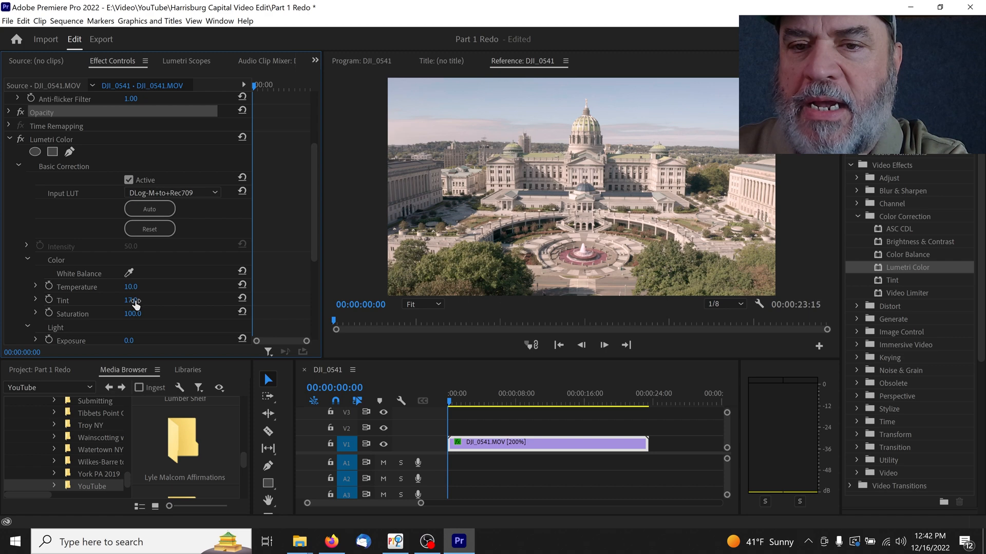
pyautogui.click(140, 299)
pyautogui.write('8')
pyautogui.press('Return')
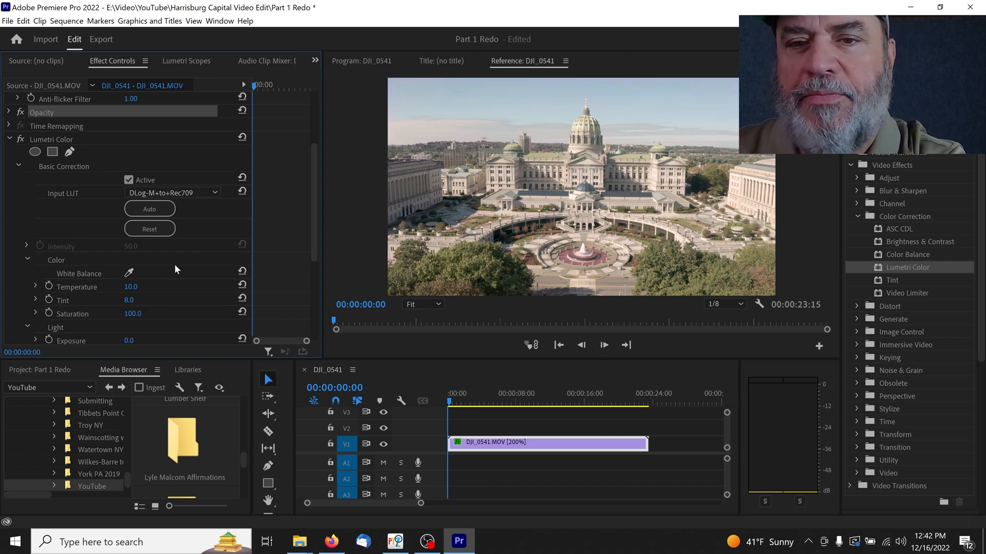
# Set the Basic Correction Saturation to 101 and Contrast to 25
pyautogui.scroll(-2, 174, 246)
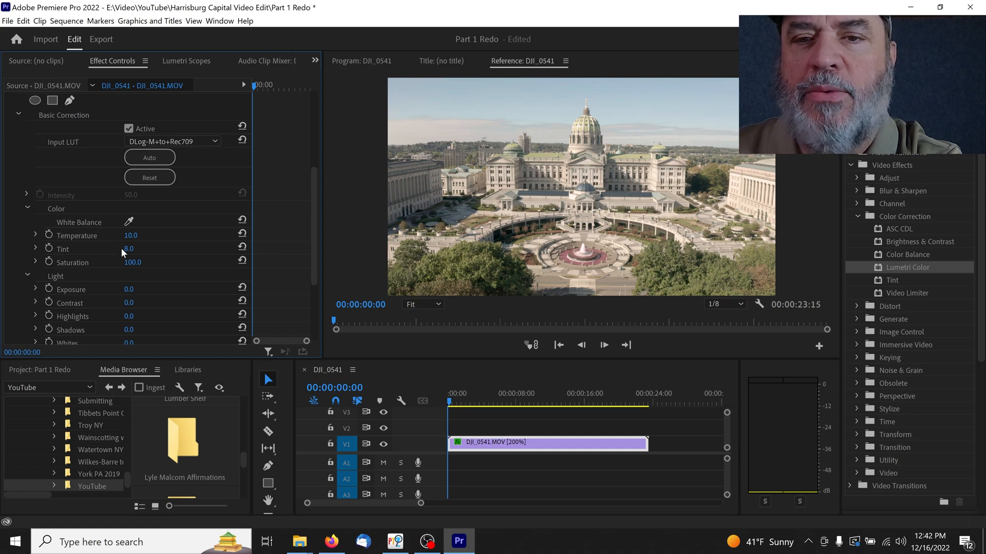
pyautogui.click(140, 262)
pyautogui.write('101')
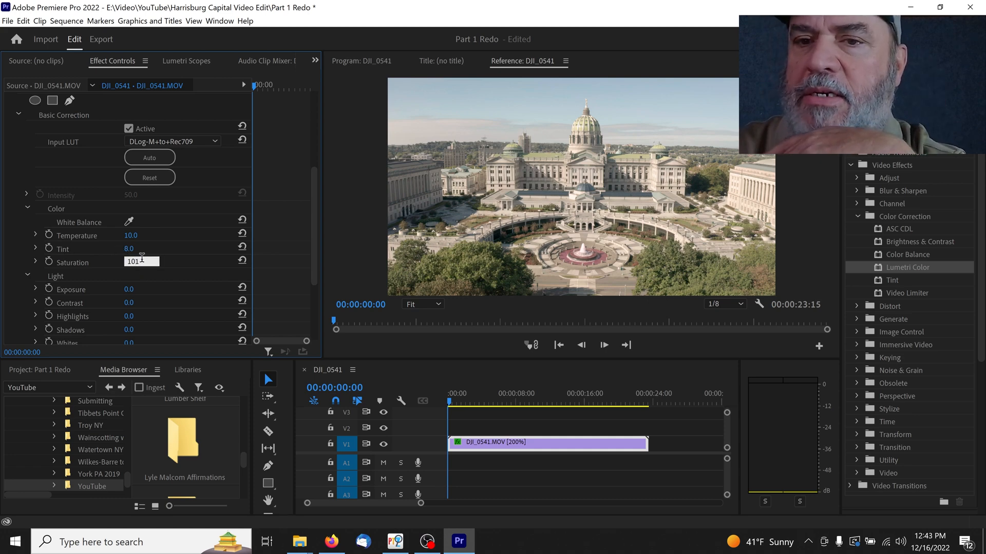
pyautogui.click(158, 251)
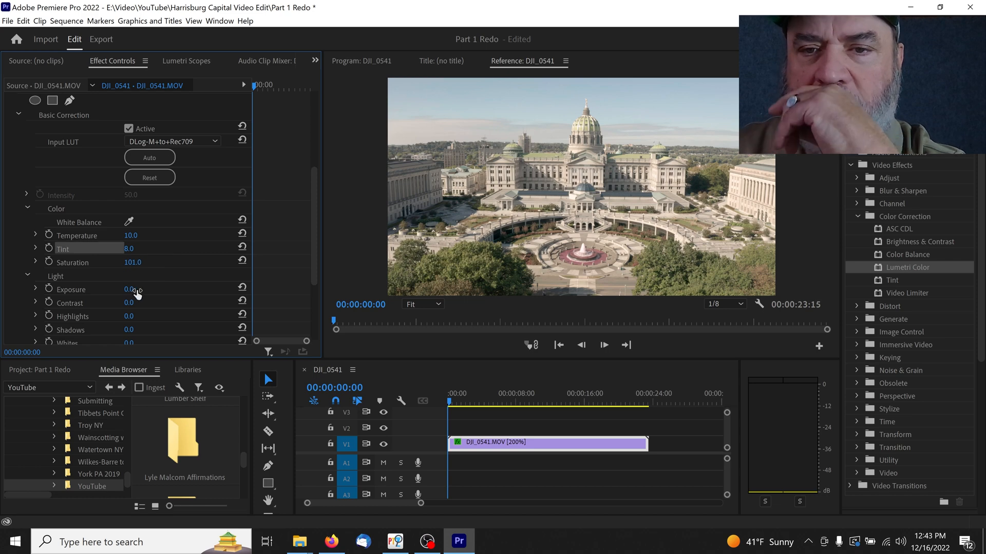
pyautogui.scroll(-2, 136, 292)
pyautogui.click(129, 251)
pyautogui.write('25')
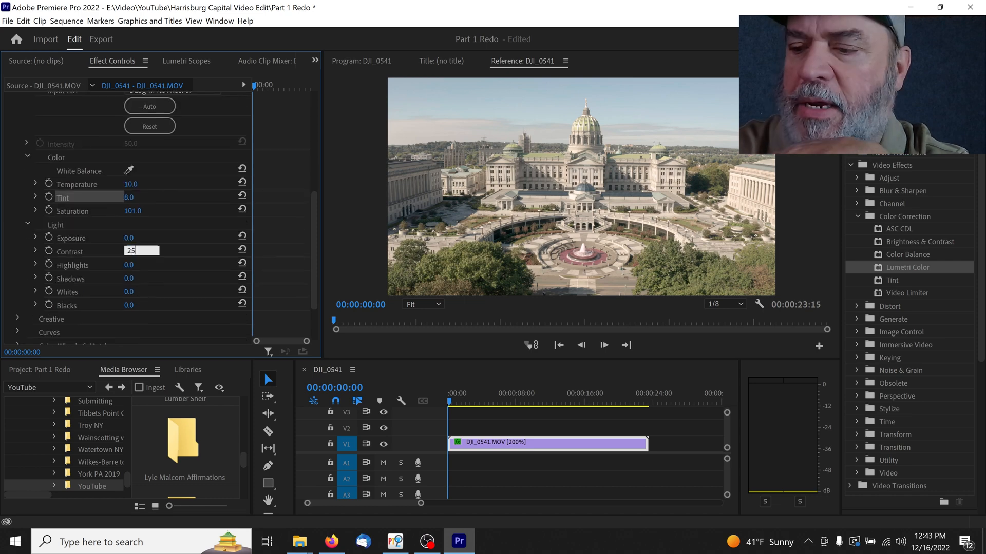
pyautogui.press('Return')
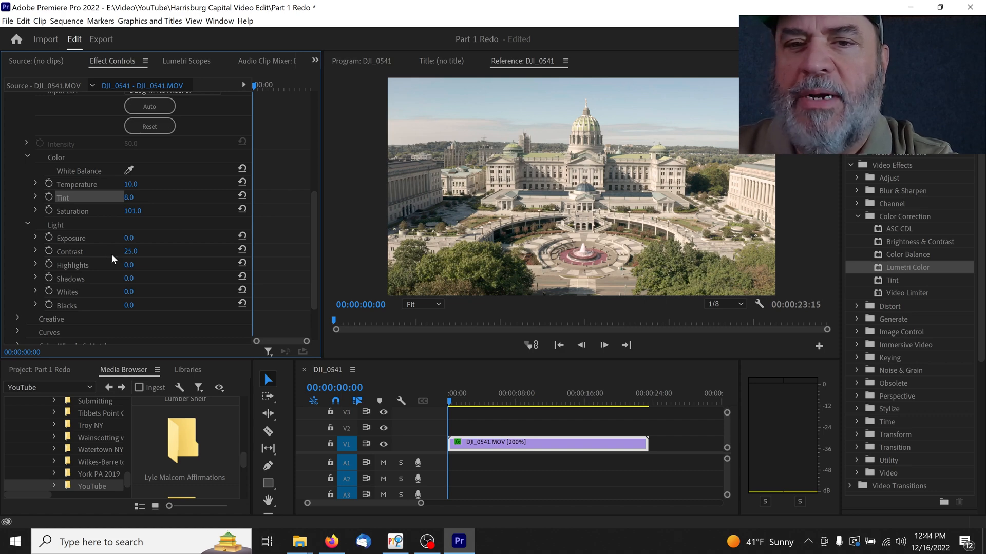
# Set Highlights to -20 and Shadows to 20 in the Light settings of Basic Correction
pyautogui.click(129, 265)
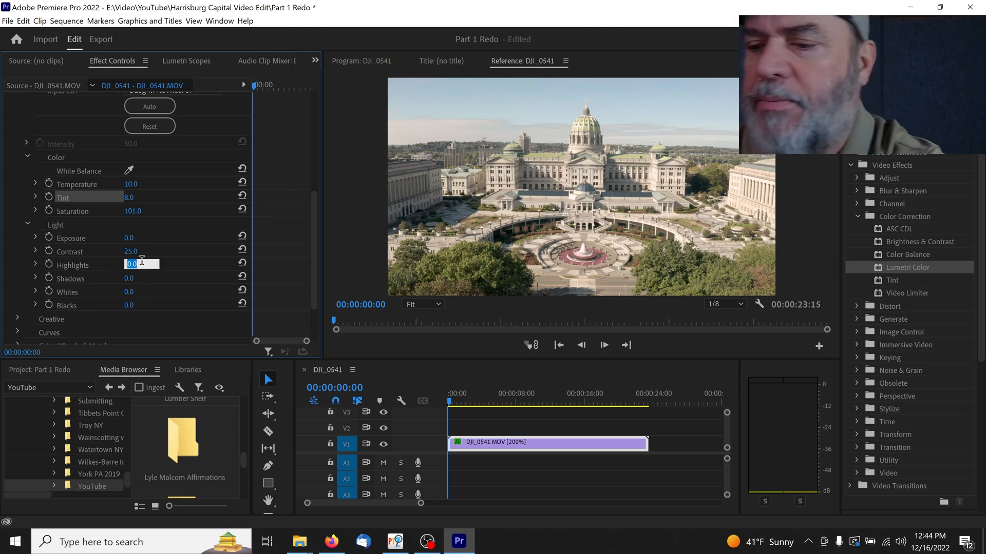
pyautogui.write('-20')
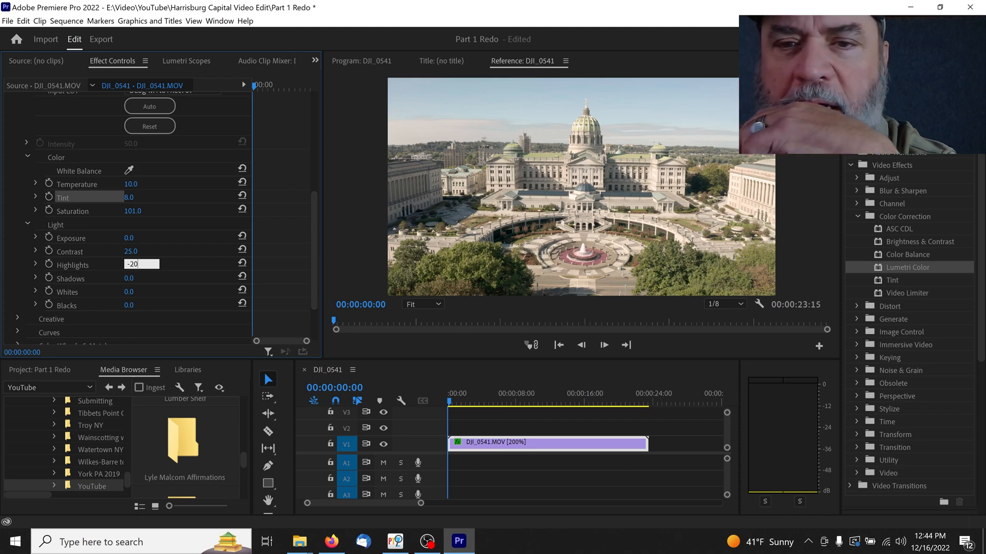
pyautogui.click(129, 279)
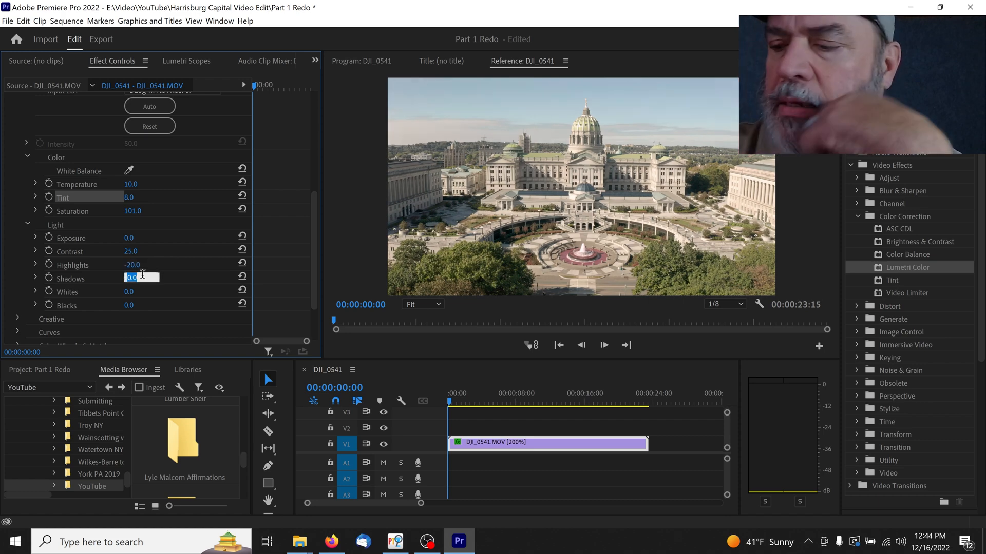
pyautogui.write('20')
pyautogui.press('Return')
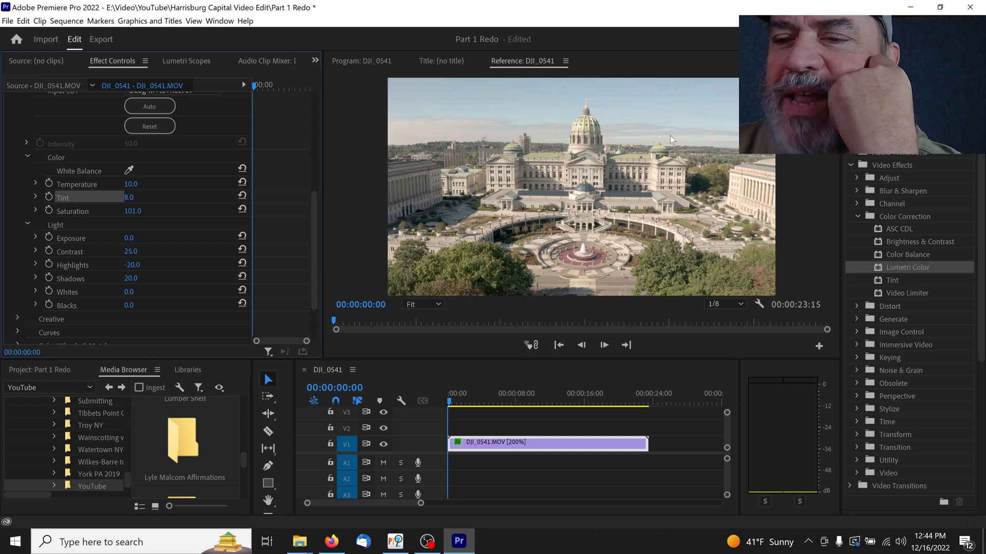
# Set Whites to -20 and Blacks to -10 in the Light settings of Basic Correction
pyautogui.click(131, 292)
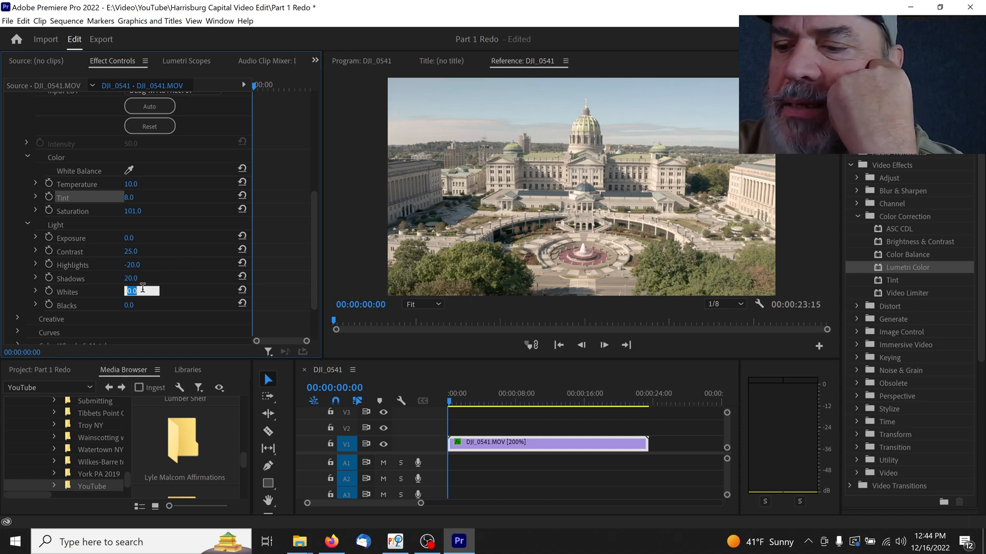
pyautogui.write('-20')
pyautogui.press('Return')
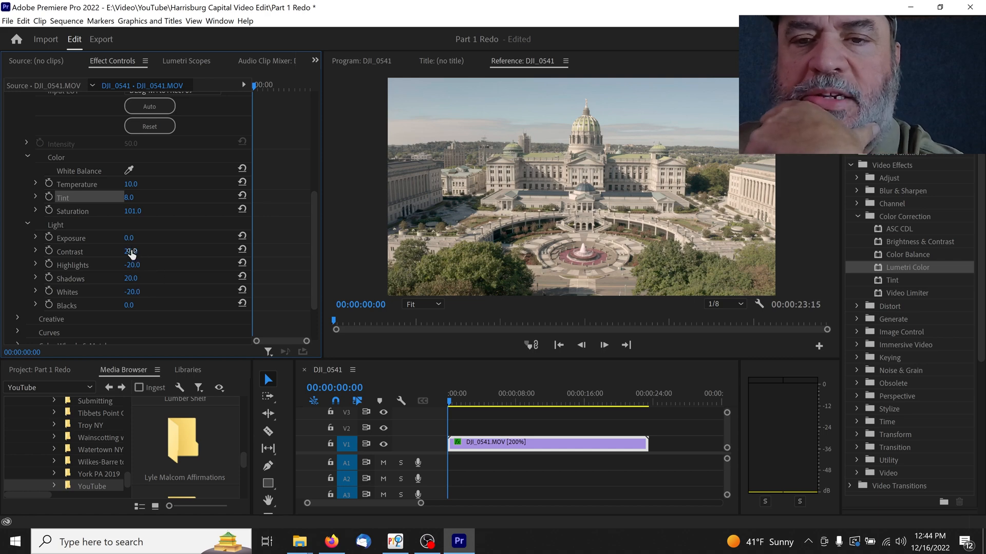
pyautogui.click(135, 307)
pyautogui.write('-10')
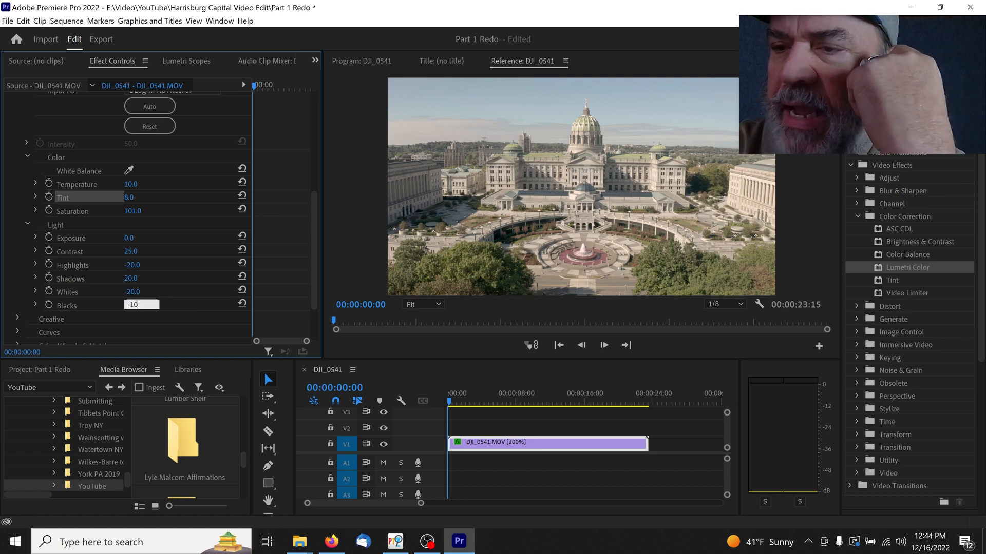
pyautogui.press('Return')
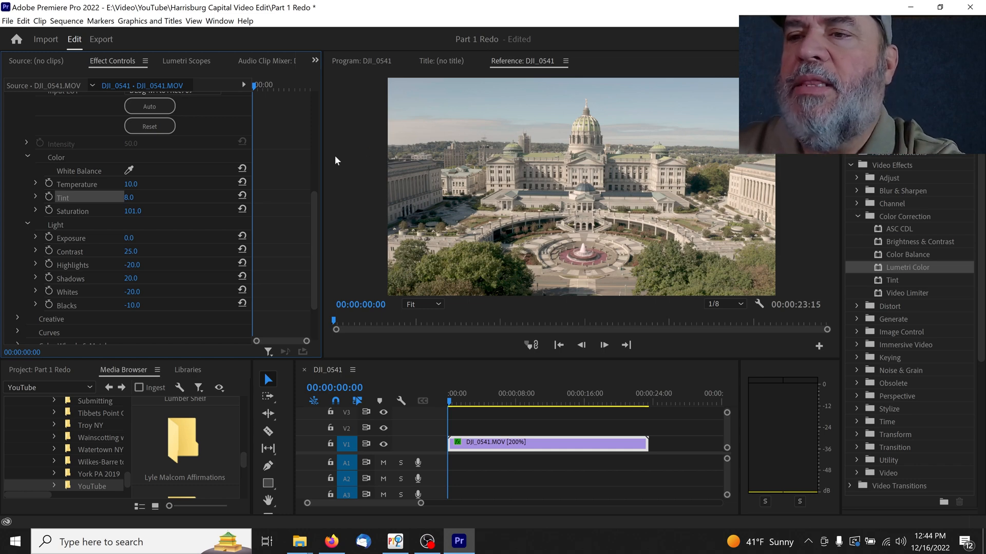
# Try an Exposure of -0.2 in the Light settings of Basic Correction
pyautogui.click(132, 239)
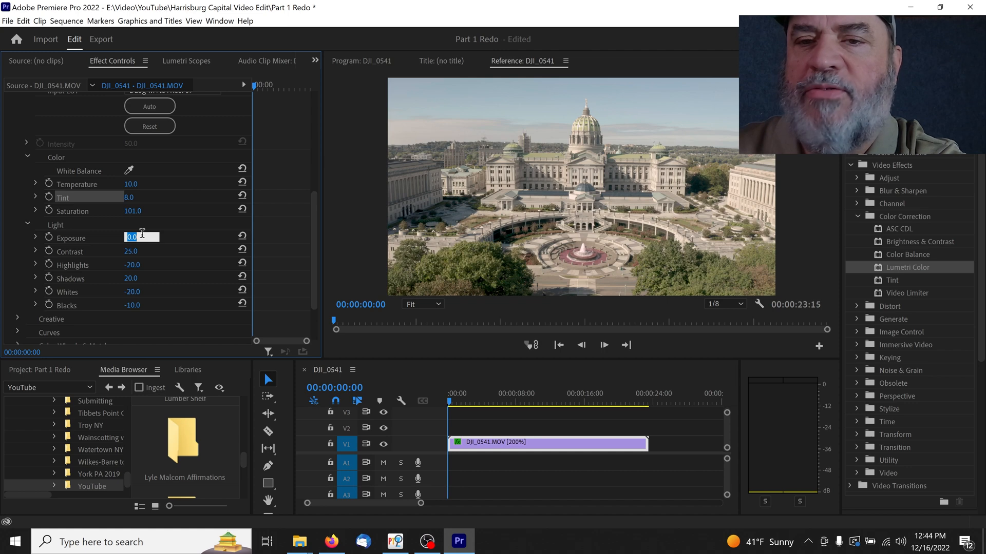
pyautogui.write('-.2')
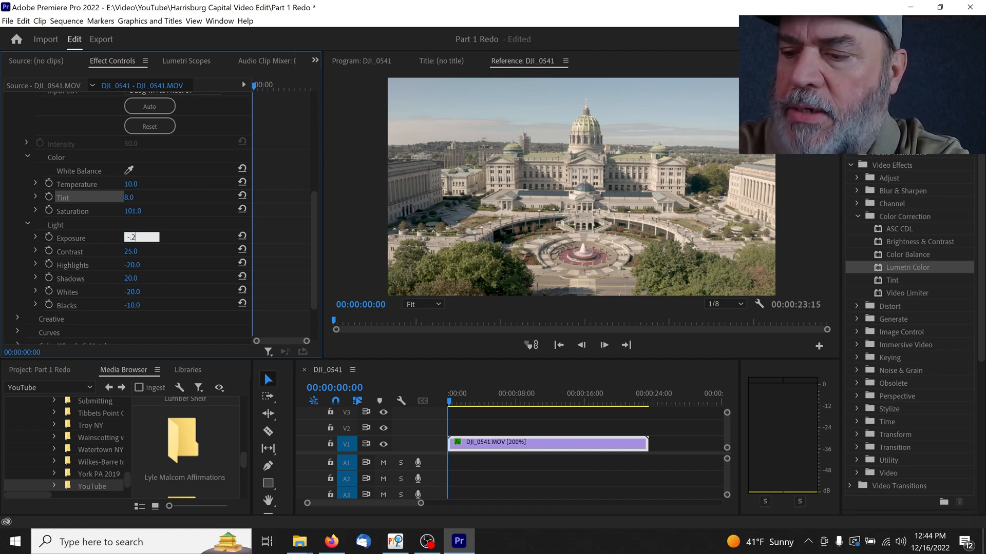
pyautogui.press('Return')
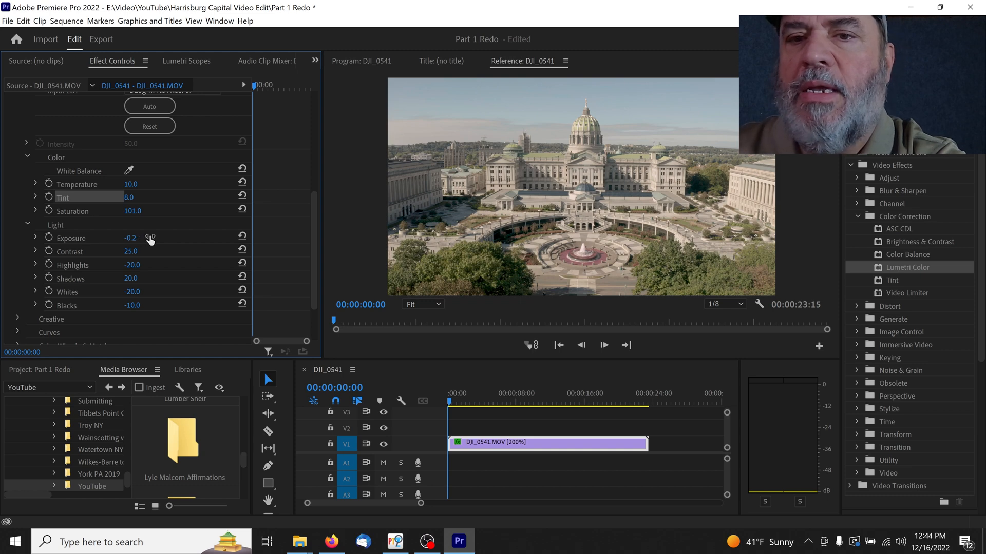
# Try an Exposure of 20 in the Light settings of Basic Correction
pyautogui.click(132, 240)
pyautogui.write('7')
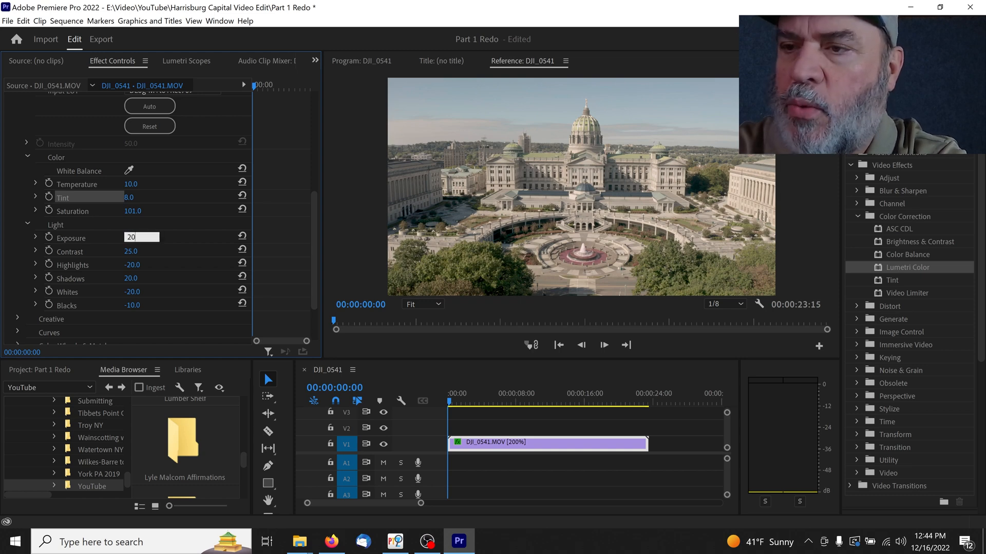
pyautogui.press('Return')
# Set the Exposure to -0.2 in the Light settings of Basic Correction
pyautogui.click(134, 238)
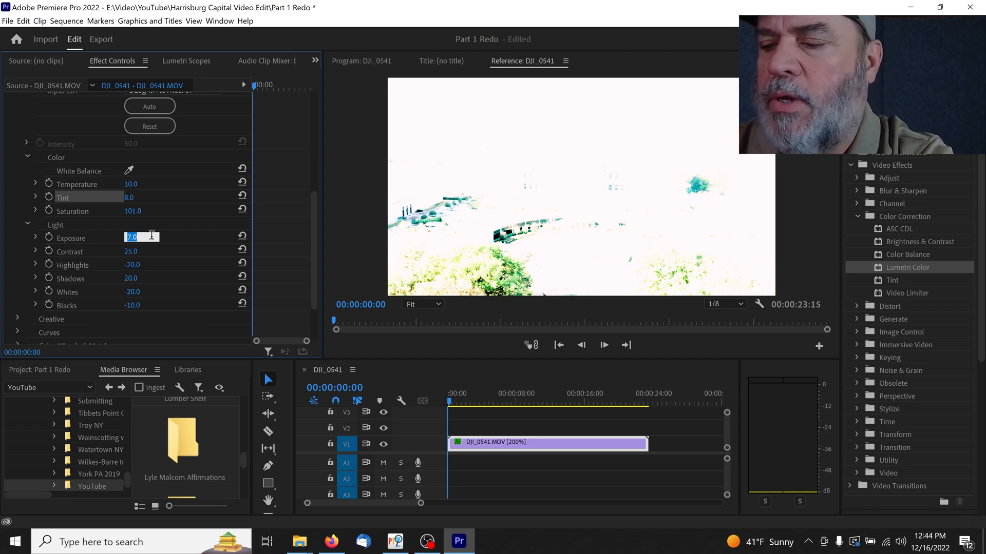
pyautogui.write('-')
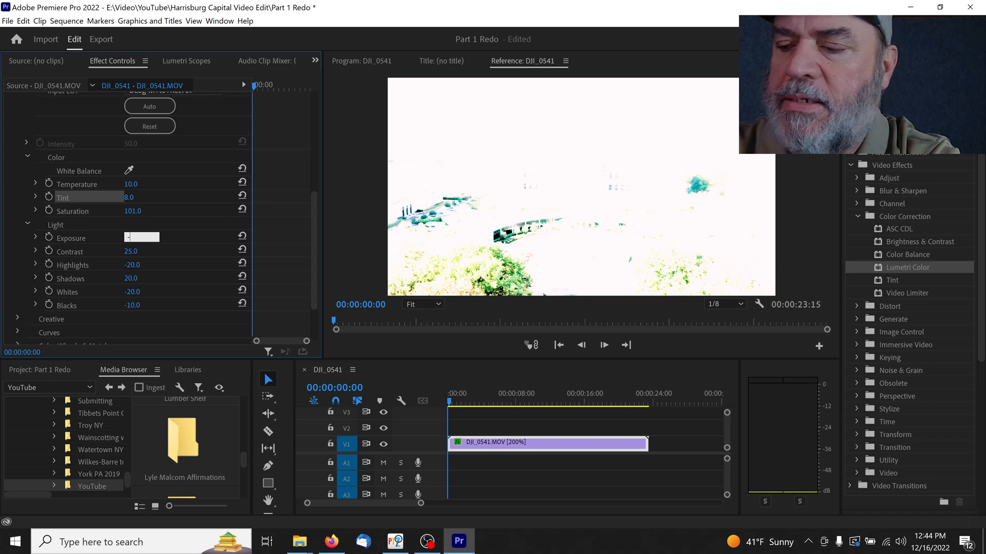
pyautogui.write('0.2')
pyautogui.press('Return')
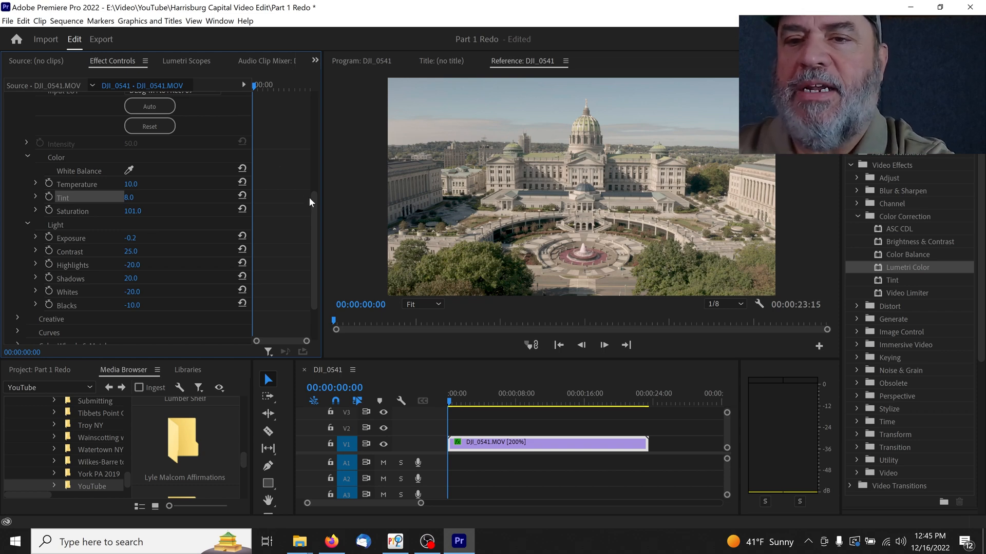
# Expand Color Wheels & Match and examine the Midtones, Shadows and Highlights wheels
pyautogui.scroll(-3, 311, 203)
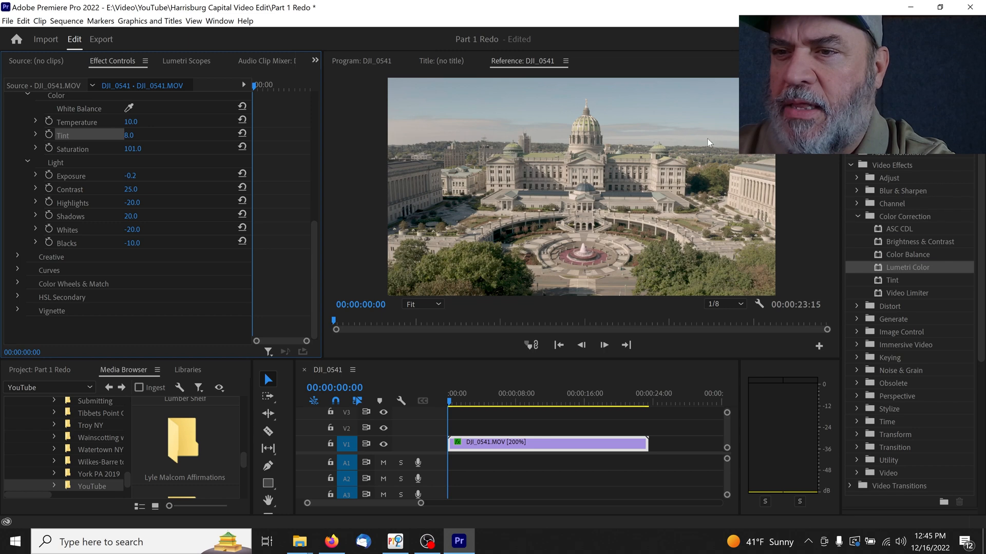
pyautogui.click(18, 283)
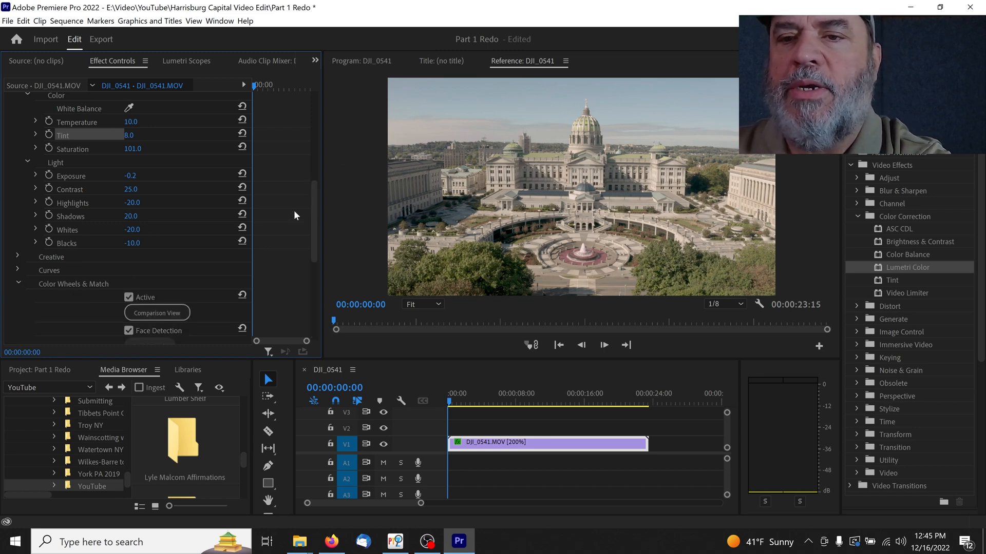
pyautogui.scroll(-5, 296, 215)
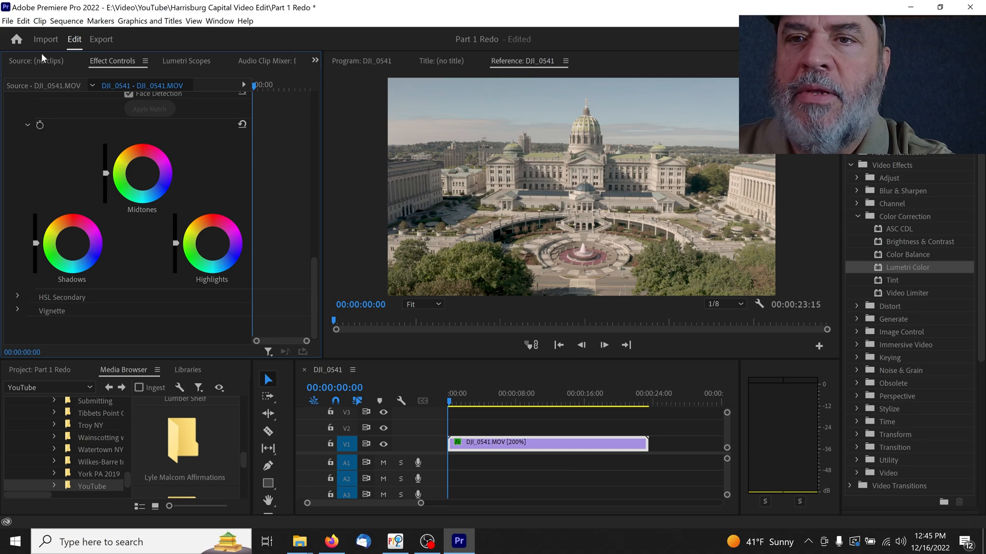
# Start saving the project under Save As and browse to the Video\YouTube\Harrisburg Capital Video Edit folder on the E: drive
pyautogui.click(12, 21)
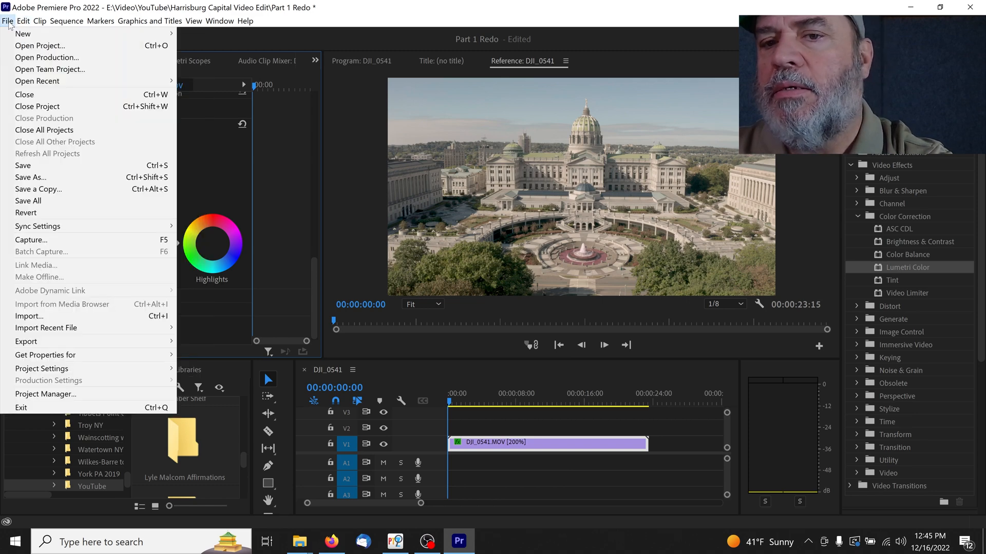
pyautogui.click(36, 177)
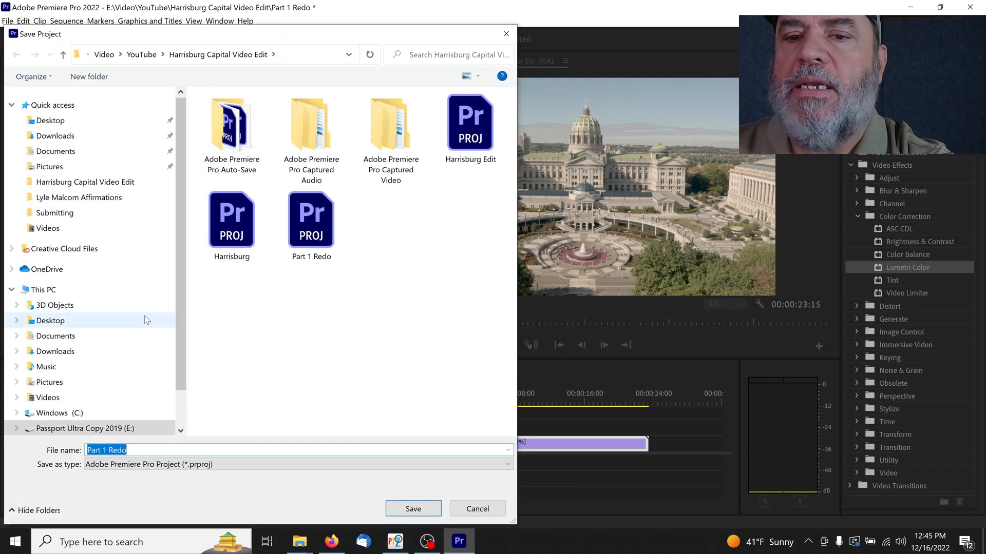
pyautogui.scroll(-2, 146, 320)
pyautogui.click(123, 371)
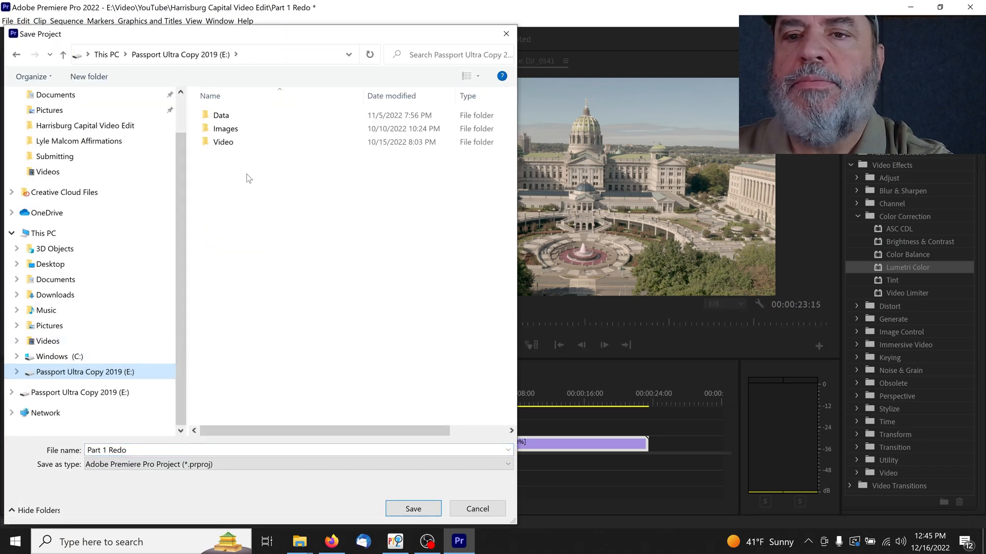
pyautogui.doubleClick(223, 142)
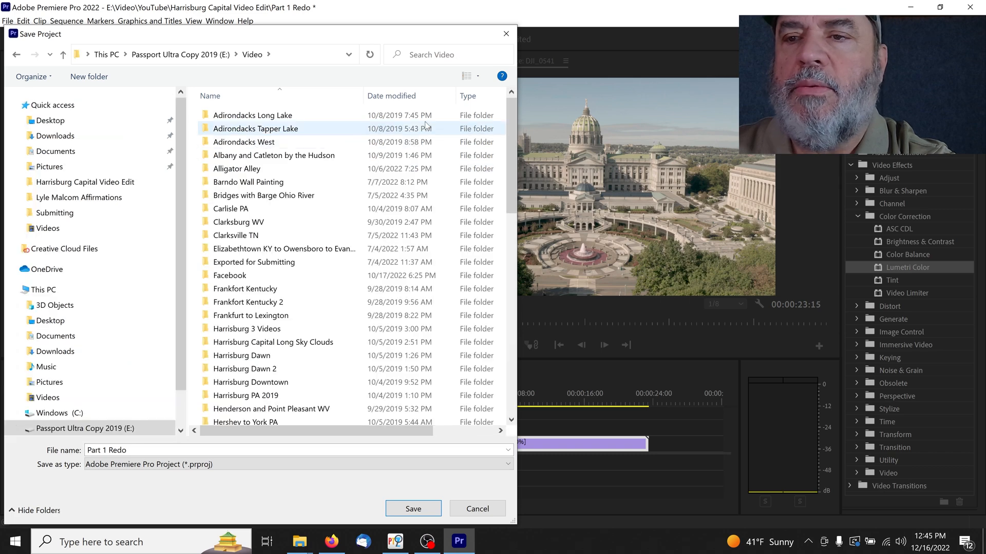
pyautogui.moveTo(509, 121); pyautogui.dragTo(511, 347)
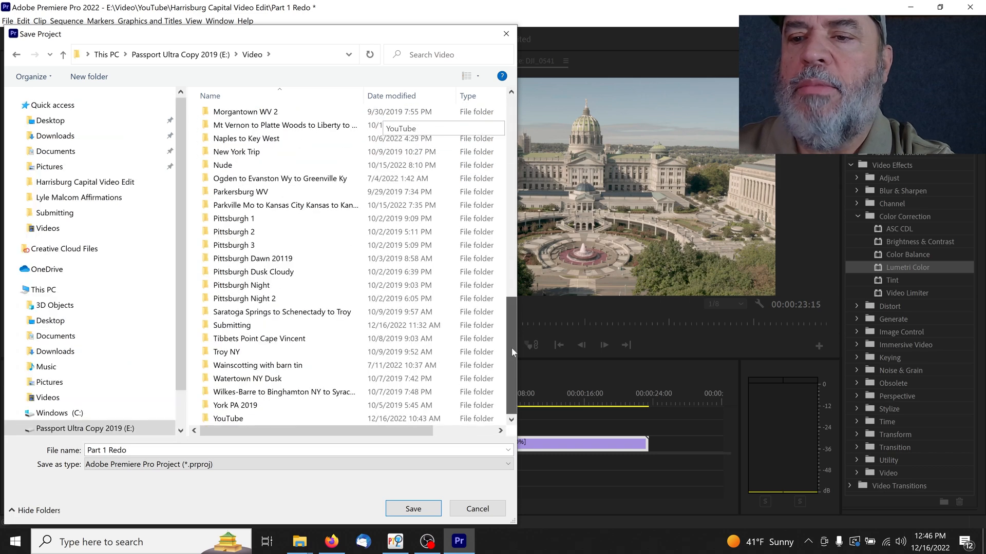
pyautogui.doubleClick(239, 417)
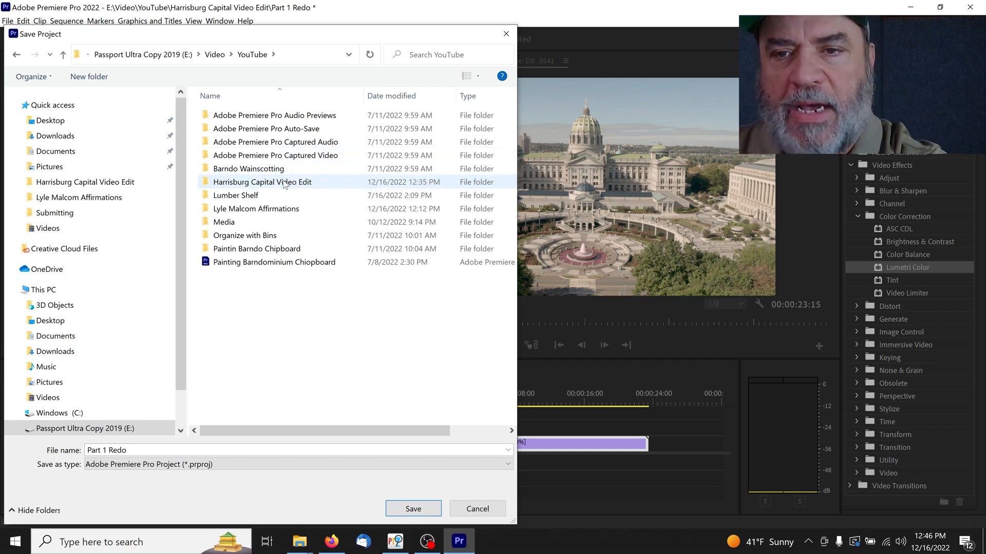
pyautogui.doubleClick(284, 182)
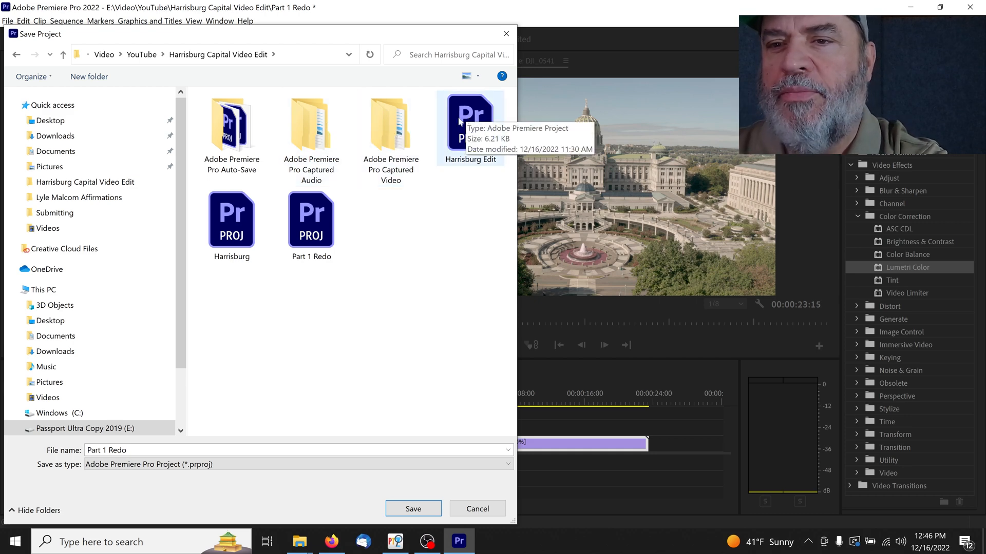
# Save the project as Part 1 Redo, replacing the existing project file of that name
pyautogui.click(233, 218)
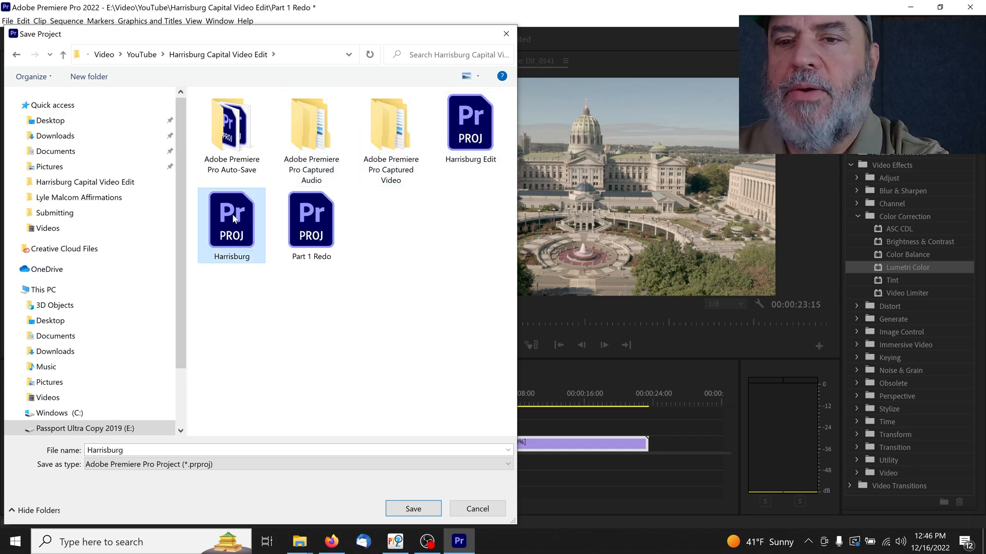
pyautogui.click(322, 222)
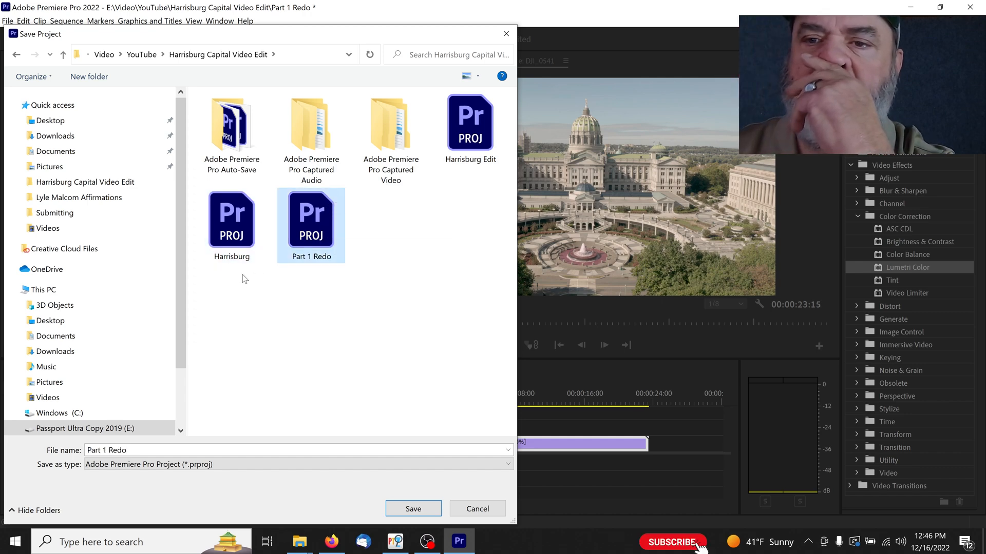
pyautogui.click(413, 509)
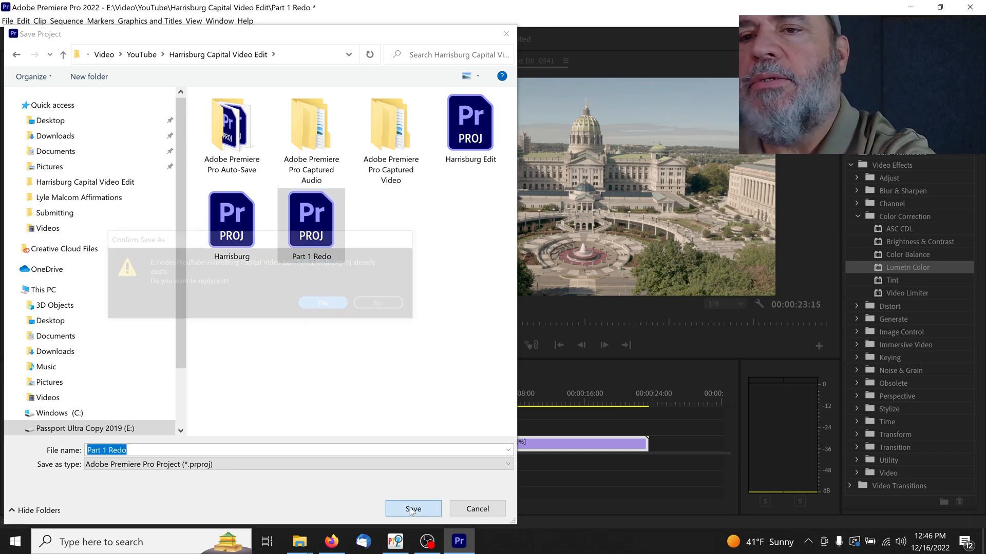
pyautogui.click(328, 305)
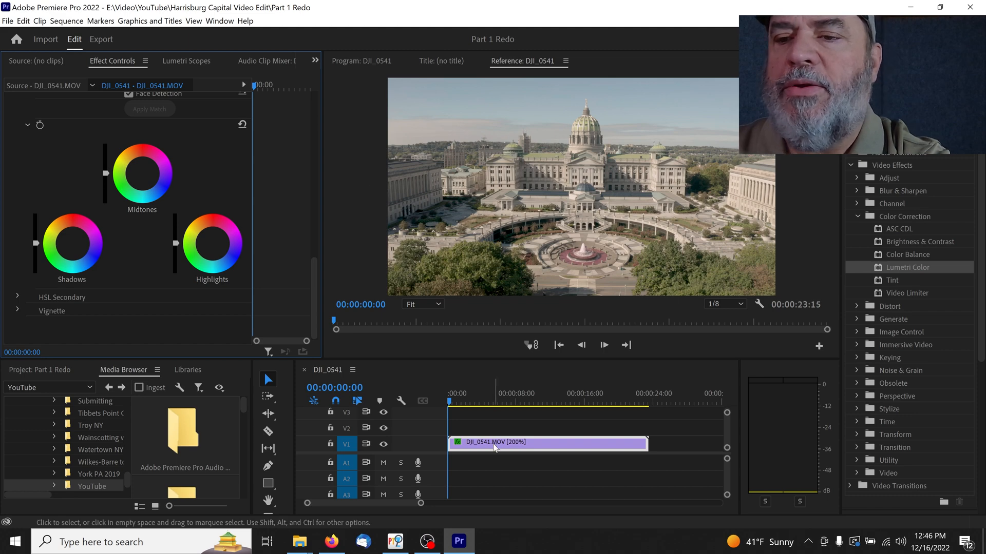
# Start a media export of the DJI_0541 sequence and name the output file Part 1 Redo
pyautogui.click(491, 445)
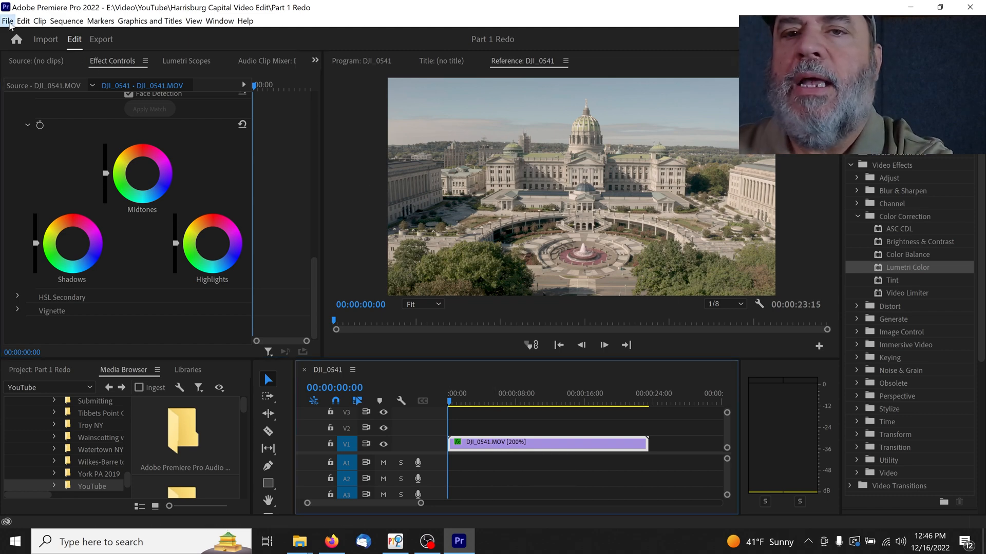
pyautogui.click(8, 21)
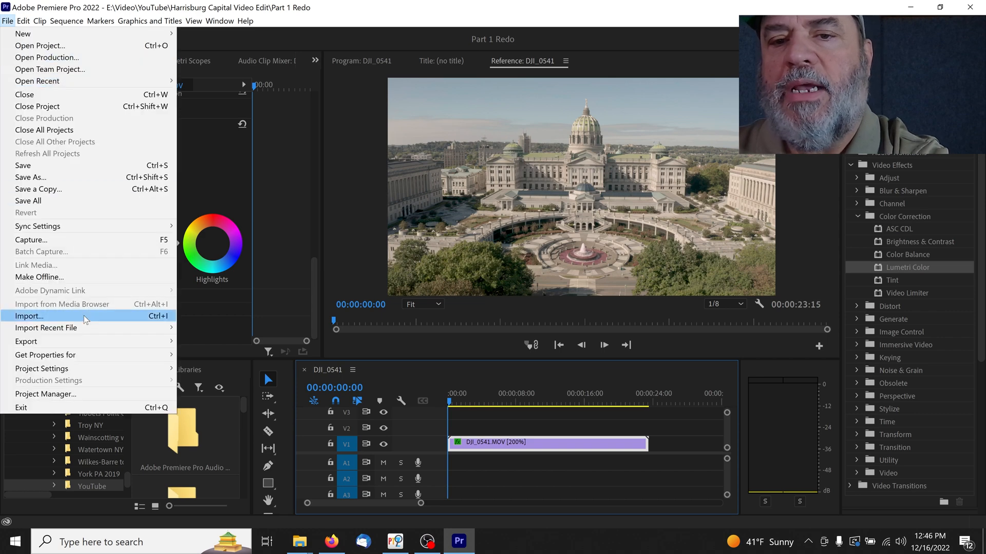
pyautogui.click(257, 166)
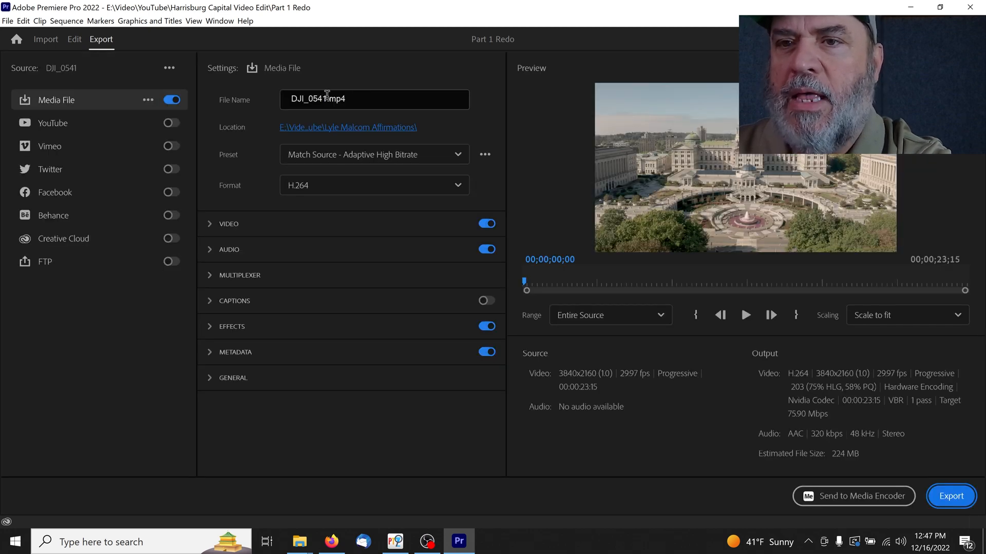
pyautogui.click(328, 99)
pyautogui.write('P')
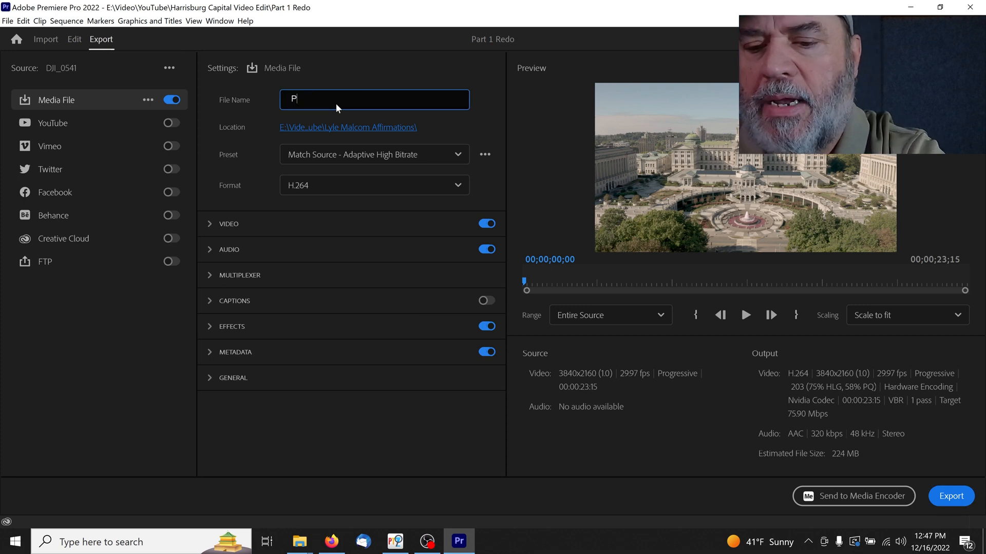
pyautogui.write('art')
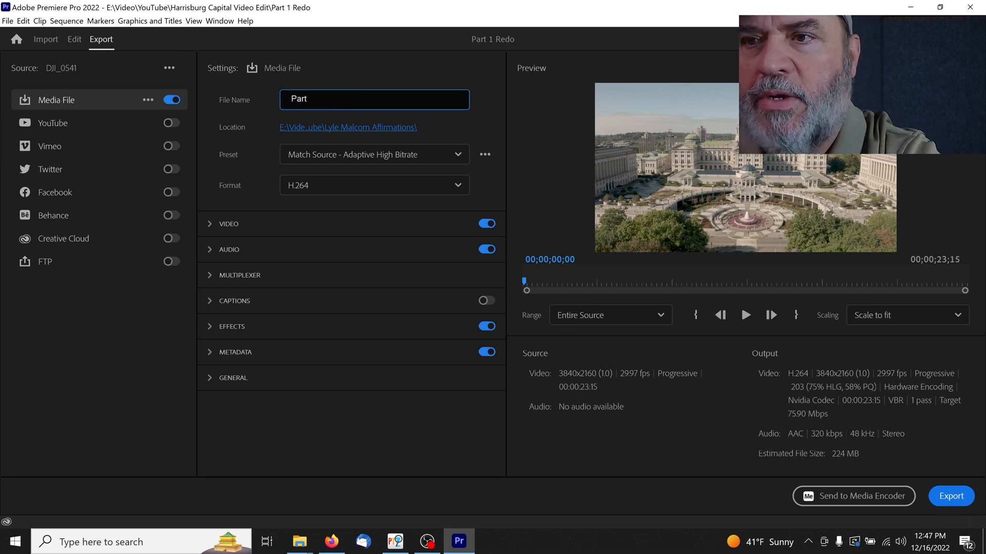
pyautogui.write(' 1')
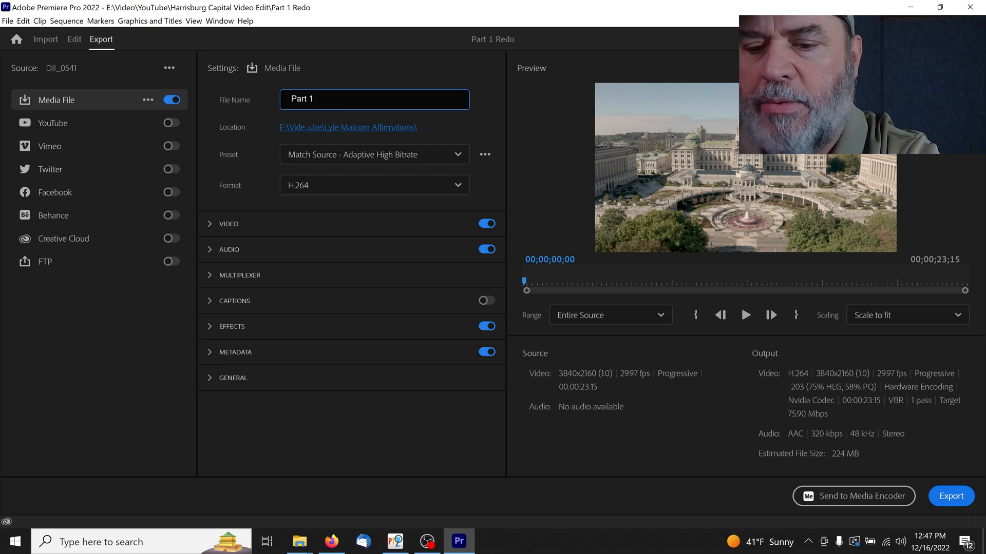
pyautogui.write(' Redo')
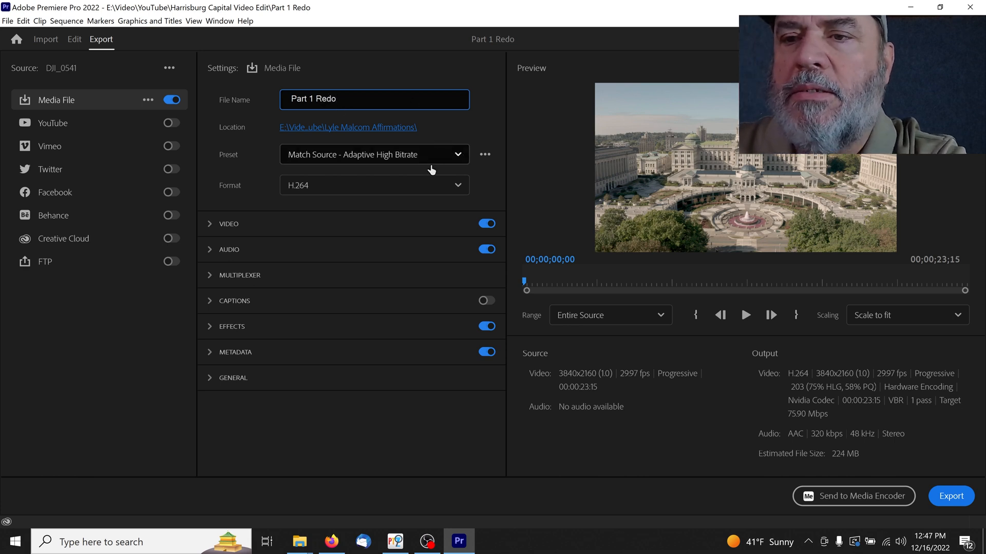
pyautogui.click(458, 187)
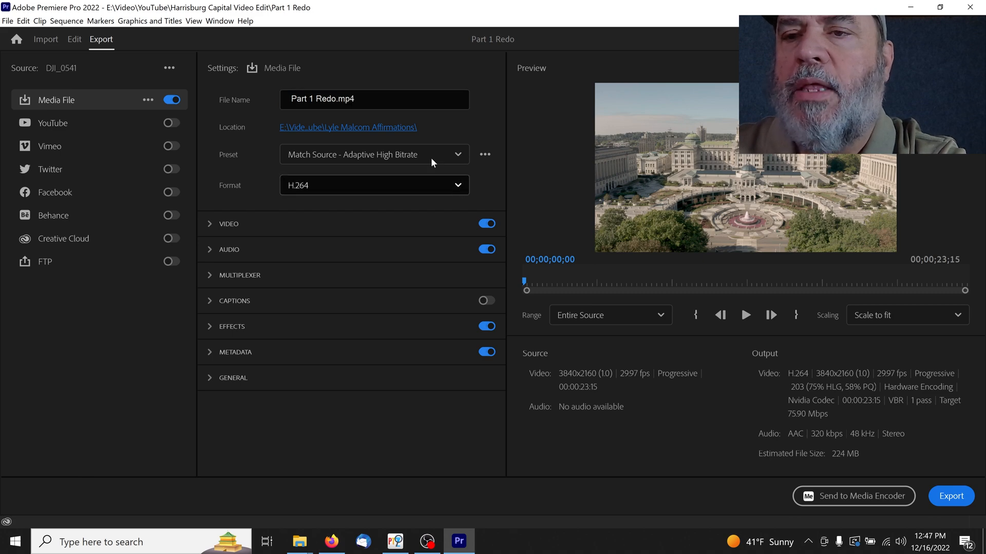
# Check the available export presets and set the export format to QuickTime
pyautogui.click(455, 156)
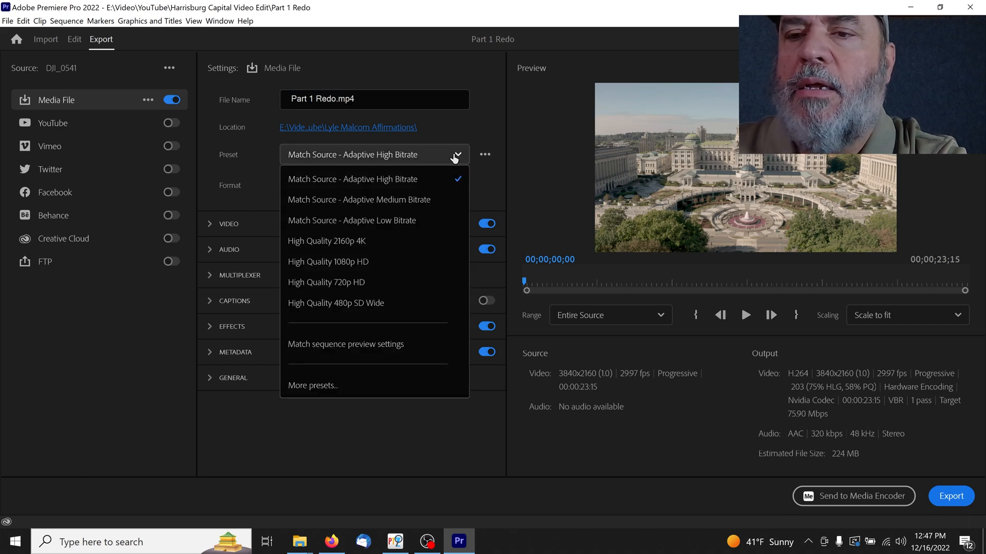
pyautogui.click(455, 158)
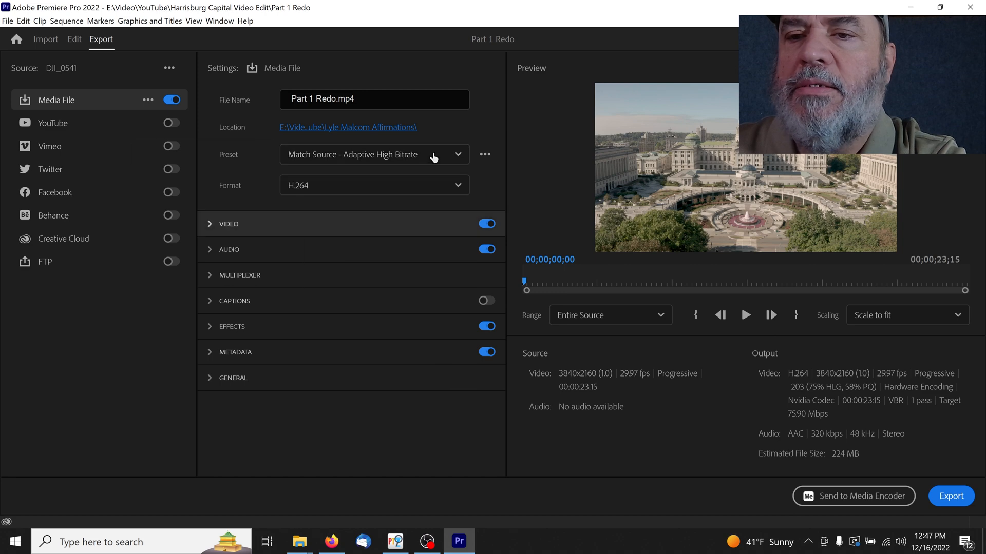
pyautogui.click(457, 155)
pyautogui.click(456, 156)
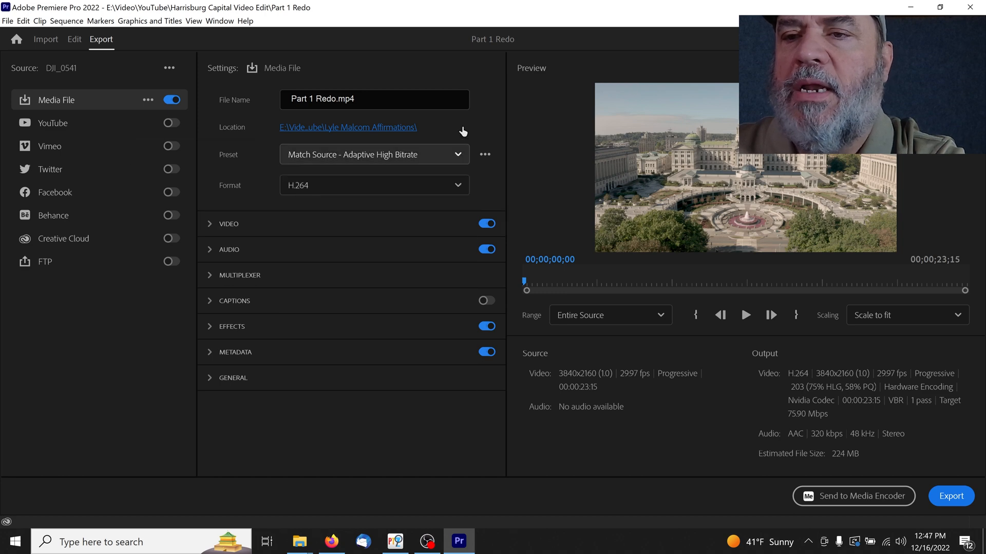
pyautogui.click(419, 188)
pyautogui.scroll(-6, 379, 330)
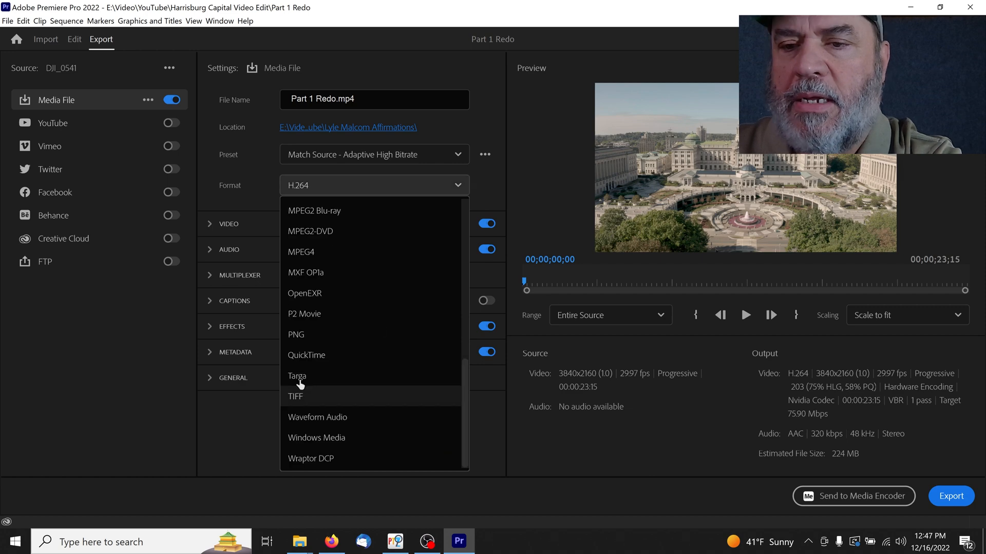
pyautogui.click(306, 355)
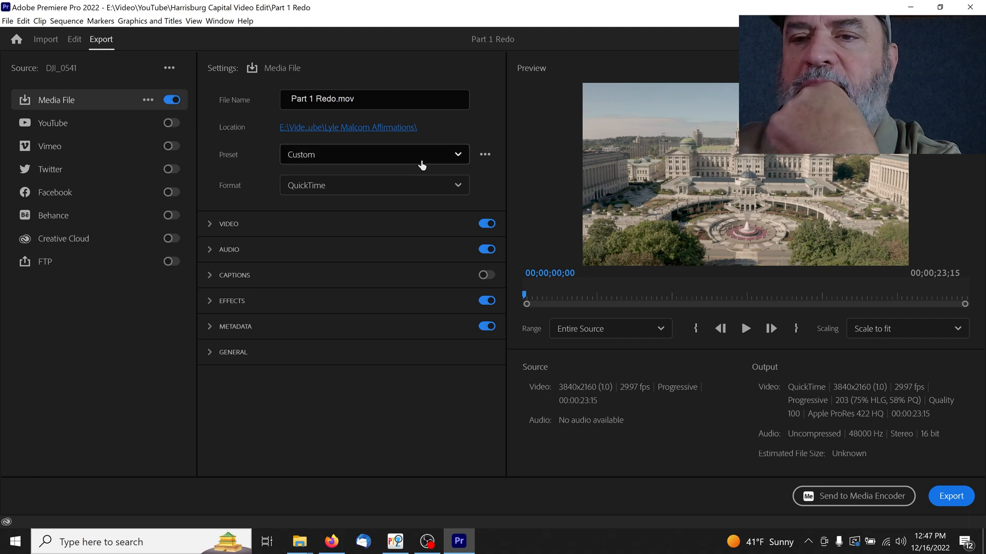
# Expand the export's Video settings and set the video codec to Apple ProRes 422
pyautogui.click(209, 225)
pyautogui.scroll(-3, 253, 228)
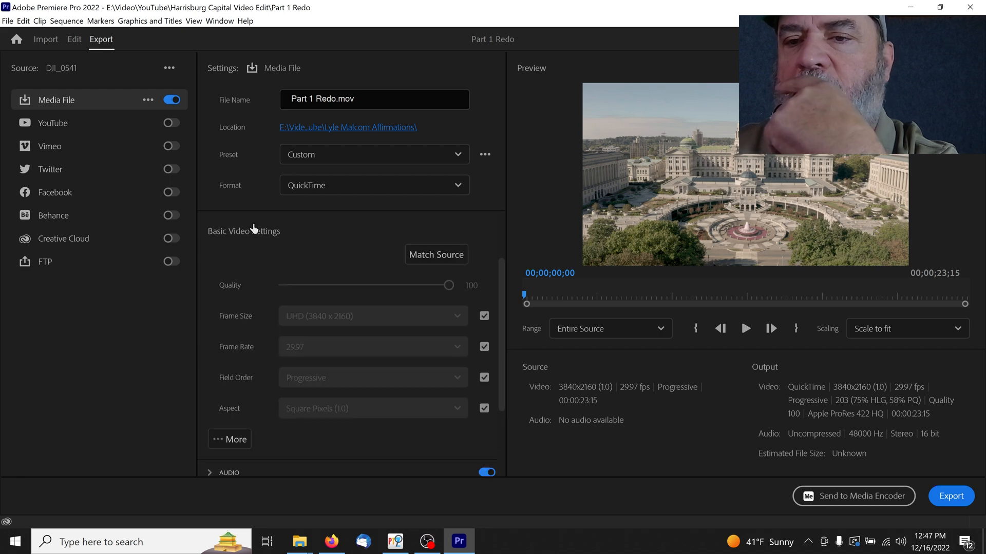
pyautogui.scroll(3, 254, 229)
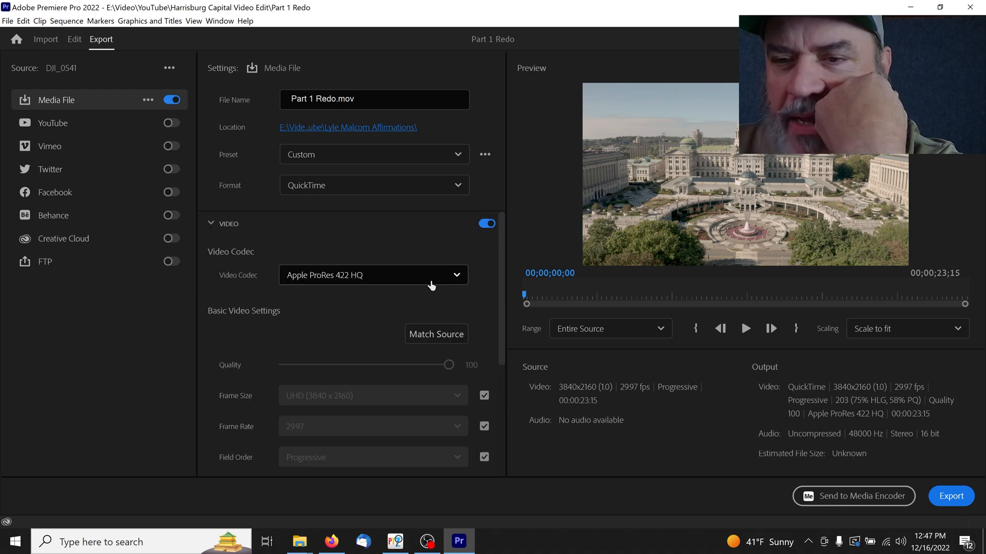
pyautogui.click(431, 286)
pyautogui.click(339, 323)
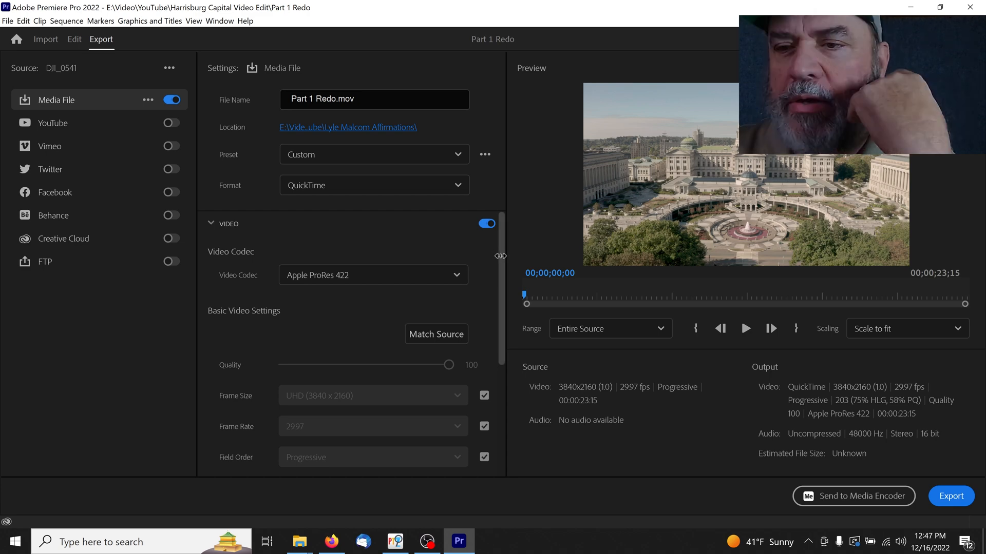
# Turn off audio for the export and set the scaling to Scale to fill
pyautogui.moveTo(502, 262); pyautogui.dragTo(500, 298)
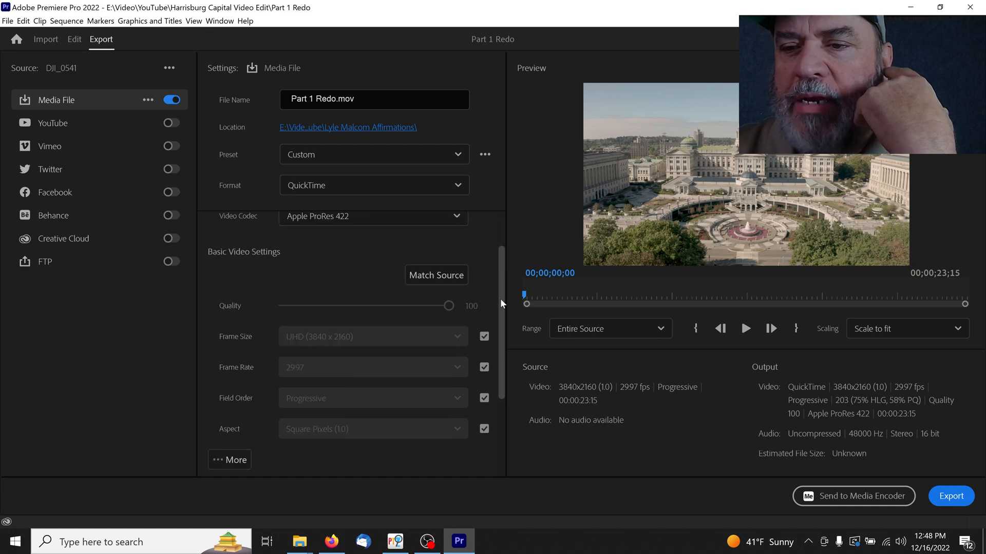
pyautogui.moveTo(501, 301); pyautogui.dragTo(486, 379)
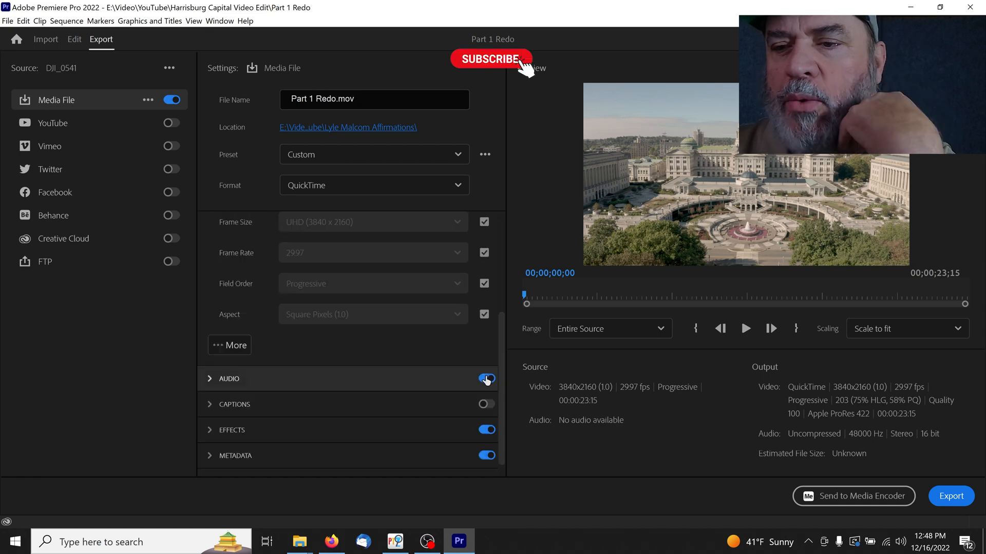
pyautogui.click(487, 380)
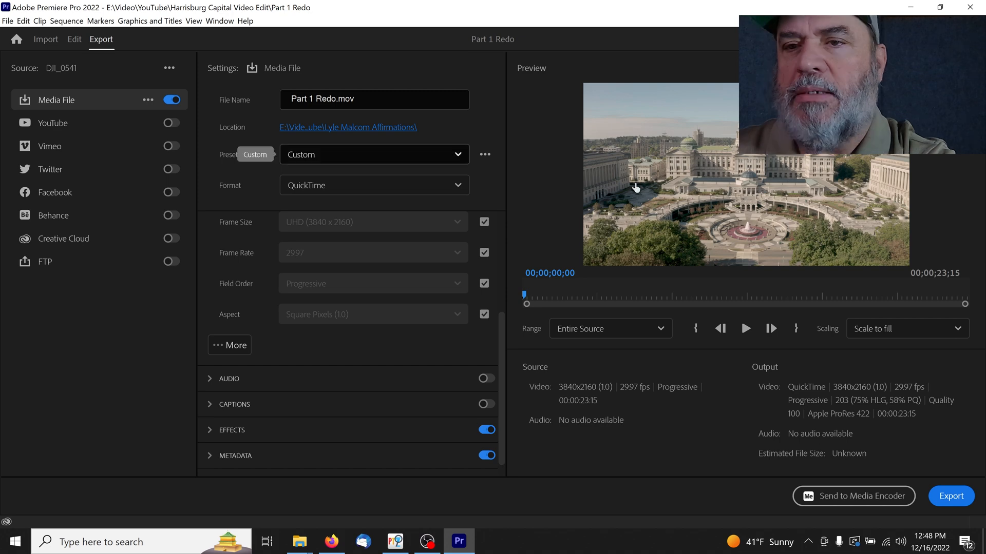
# Set the export location to the Harrisburg Capital Video Edit folder, keeping the file name Part 1 Redo
pyautogui.click(303, 127)
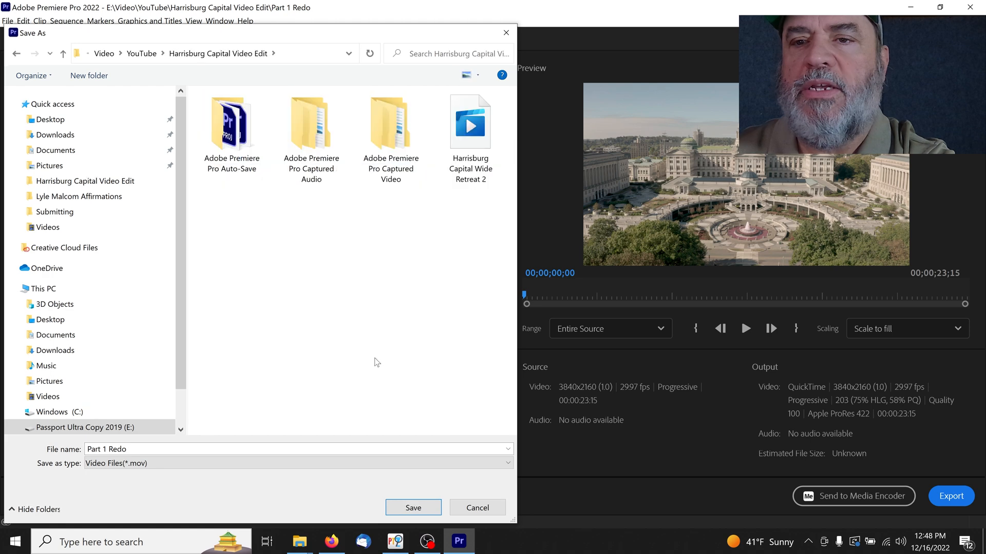
pyautogui.click(413, 508)
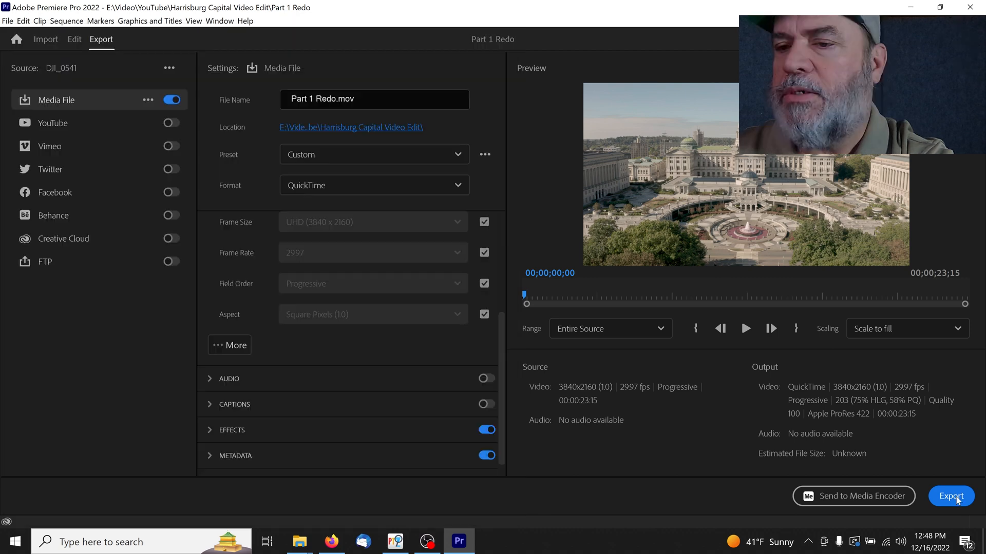